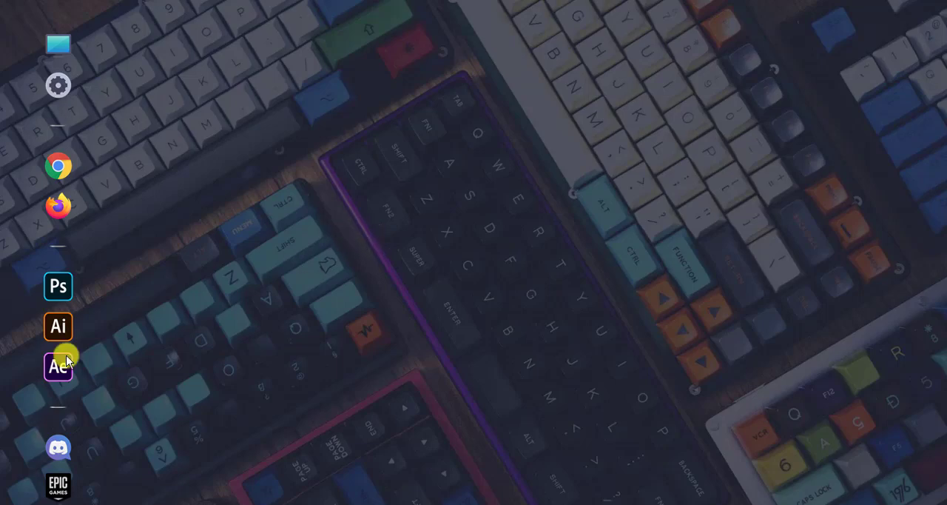
Open Word and create a new blank document.
{"action": "left_click", "coordinate": [11, 497]}
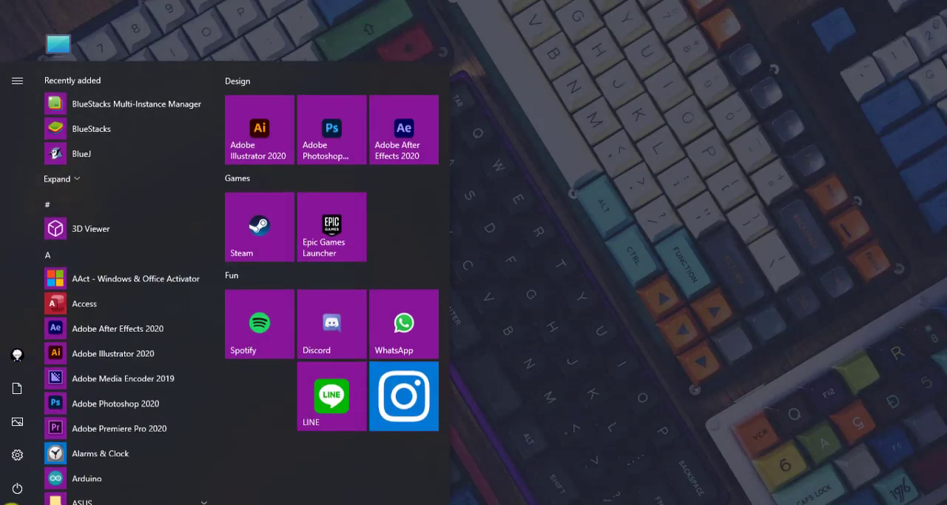
{"action": "type", "text": "word"}
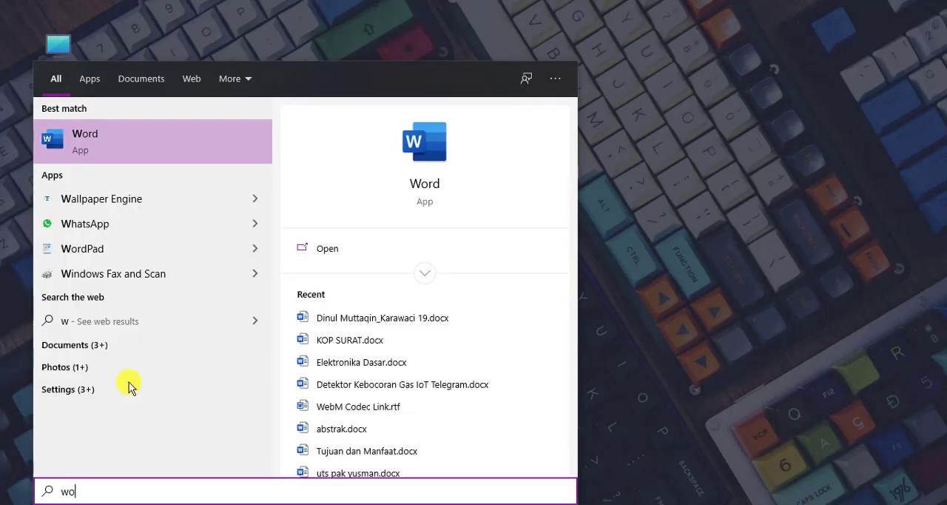
{"action": "left_click", "coordinate": [426, 190]}
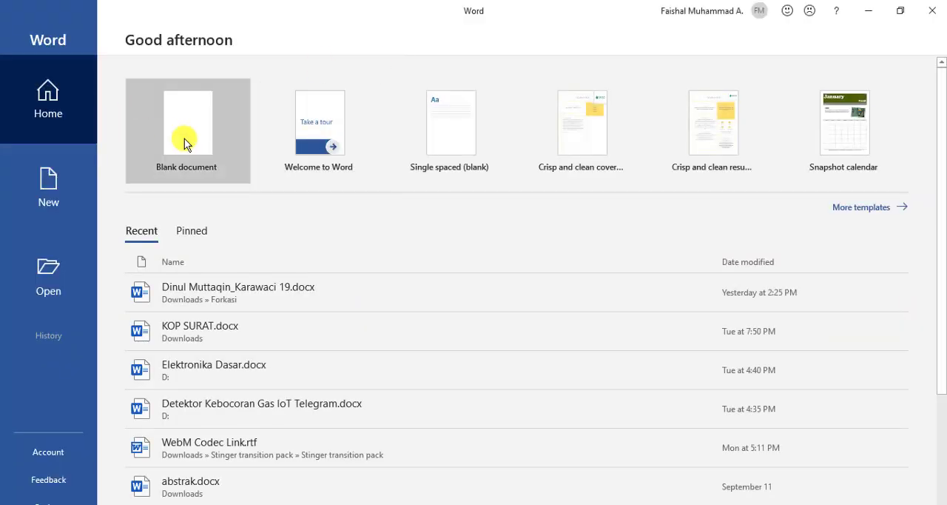
{"action": "left_click", "coordinate": [184, 143]}
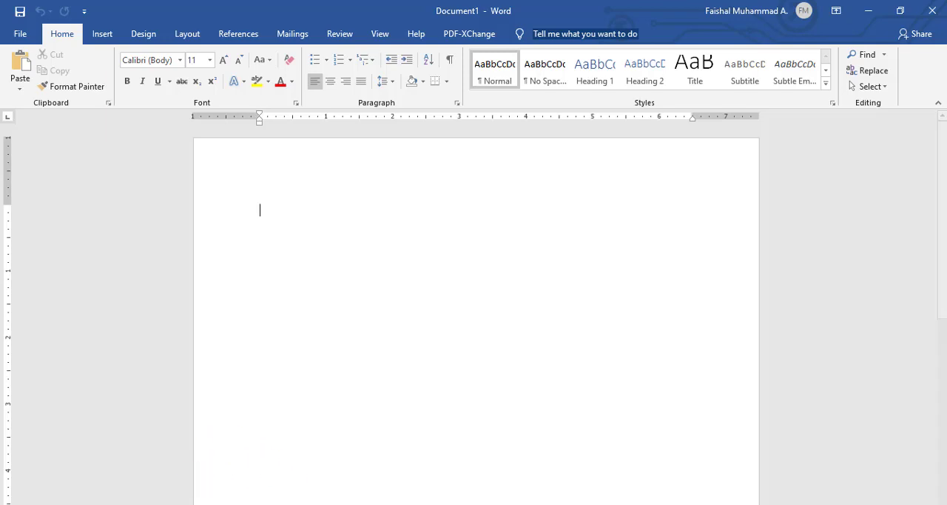
Copy the entire pancake article from the untitled Notepad note and paste it into the blank Word document.
{"action": "left_click", "coordinate": [220, 504]}
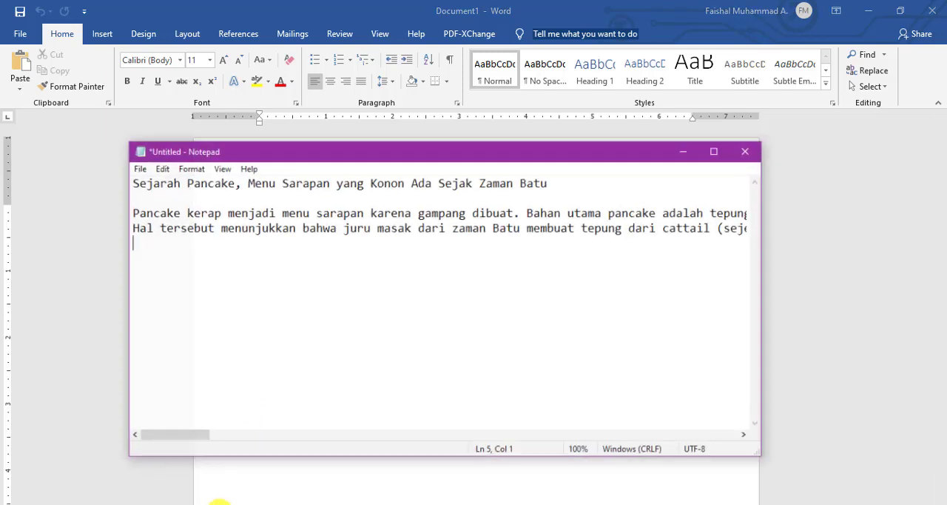
{"action": "left_click", "coordinate": [599, 210]}
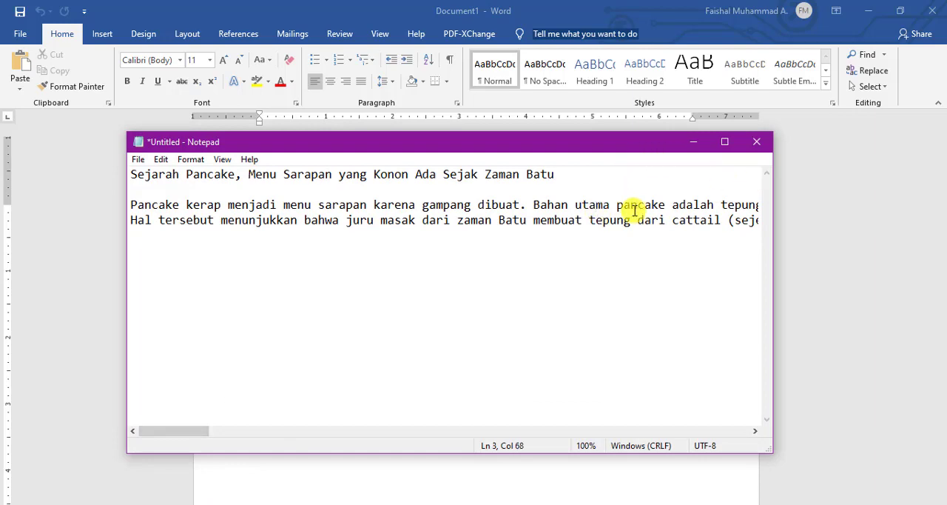
{"action": "key", "text": "ctrl+a"}
{"action": "key", "text": "ctrl+c"}
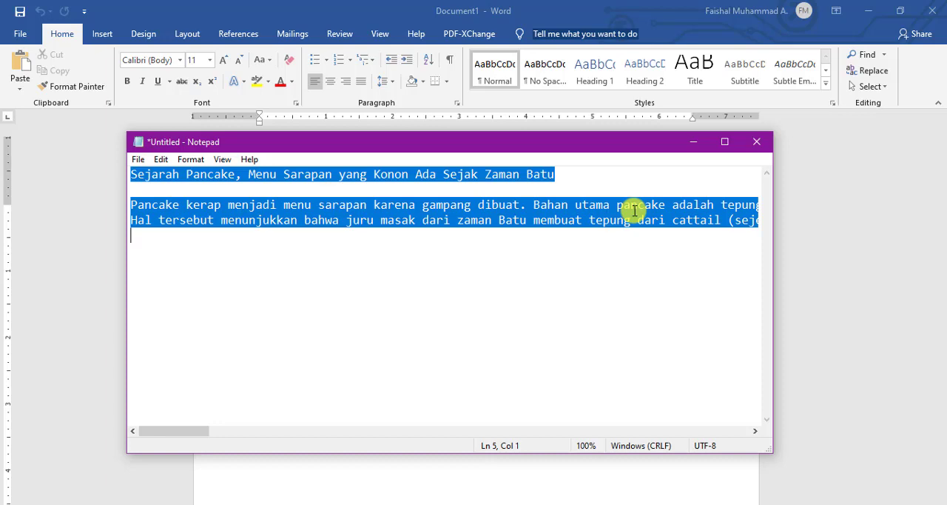
{"action": "left_click", "coordinate": [693, 142]}
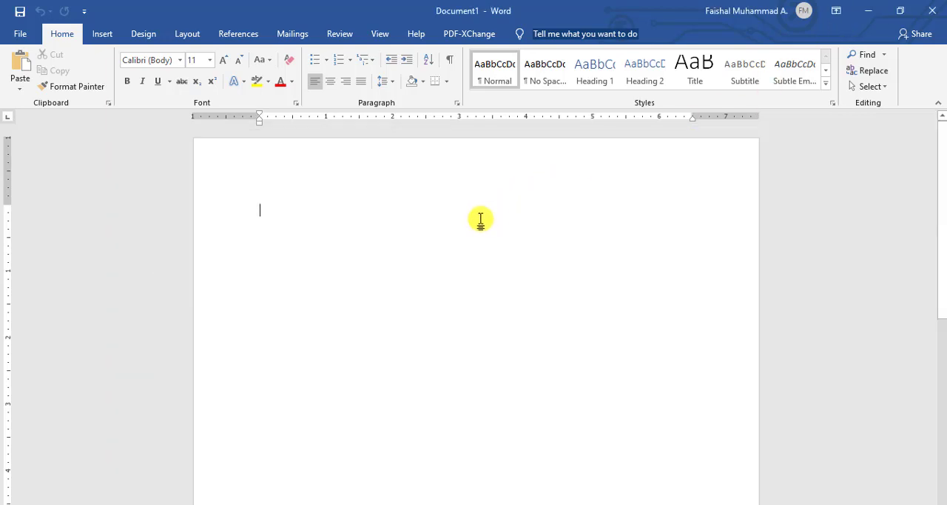
{"action": "key", "text": "ctrl+v"}
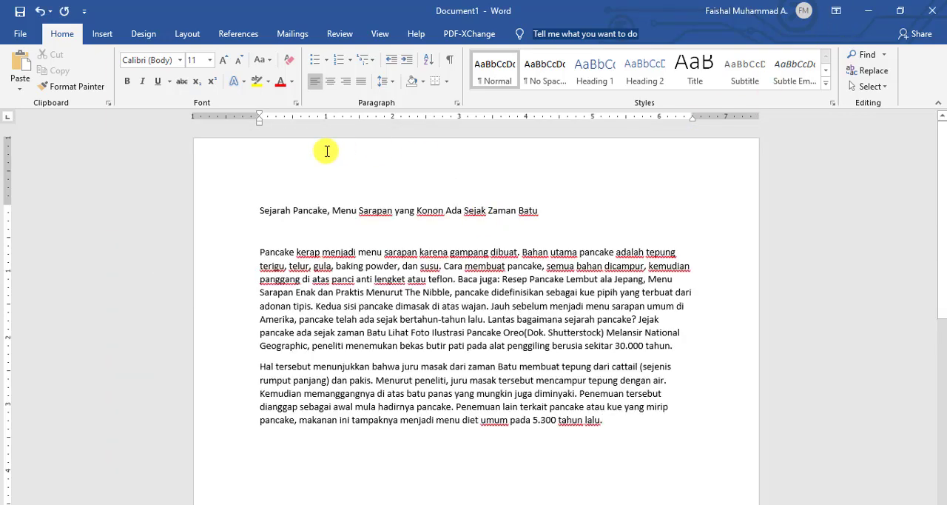
Justify all of the pasted text, from the title through the last paragraph.
{"action": "left_click_drag", "start_coordinate": [604, 420], "coordinate": [262, 207]}
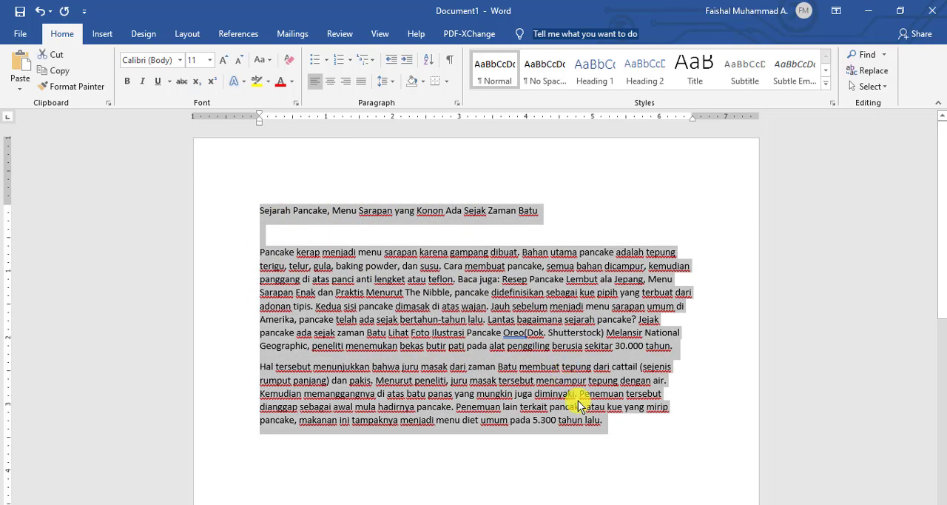
{"action": "left_click", "coordinate": [578, 406]}
{"action": "left_click_drag", "start_coordinate": [604, 420], "coordinate": [248, 198]}
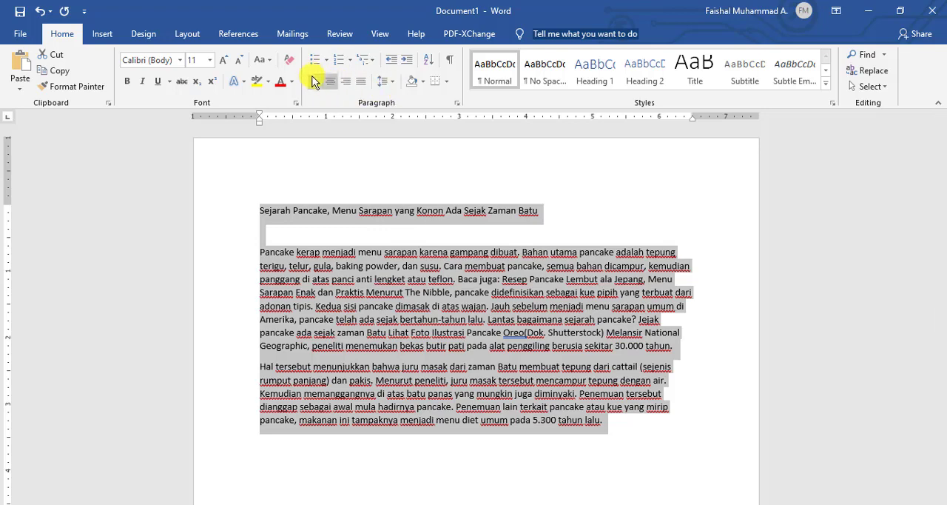
{"action": "left_click", "coordinate": [365, 84]}
{"action": "left_click", "coordinate": [561, 364]}
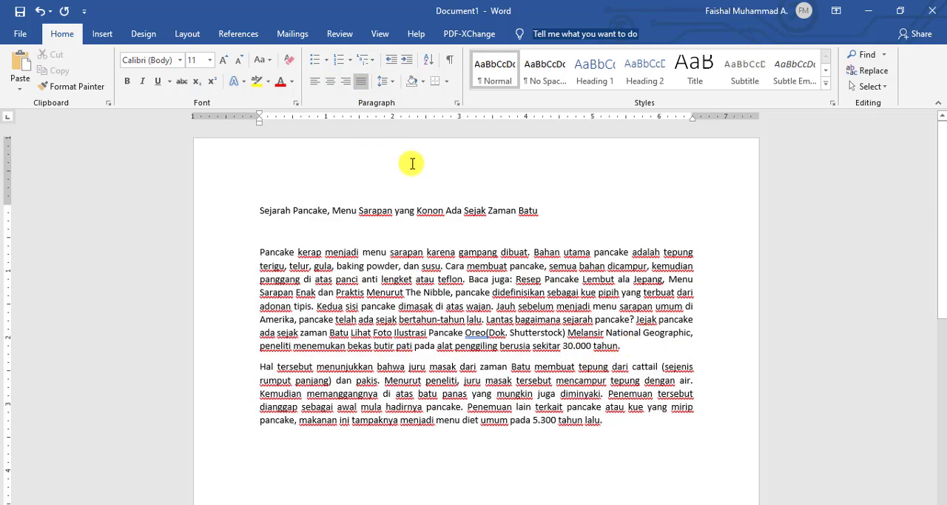
Center the title line "Sejarah Pancake, Menu Sarapan yang Konon Ada Sejak Zaman Batu".
{"action": "triple_click", "coordinate": [268, 211]}
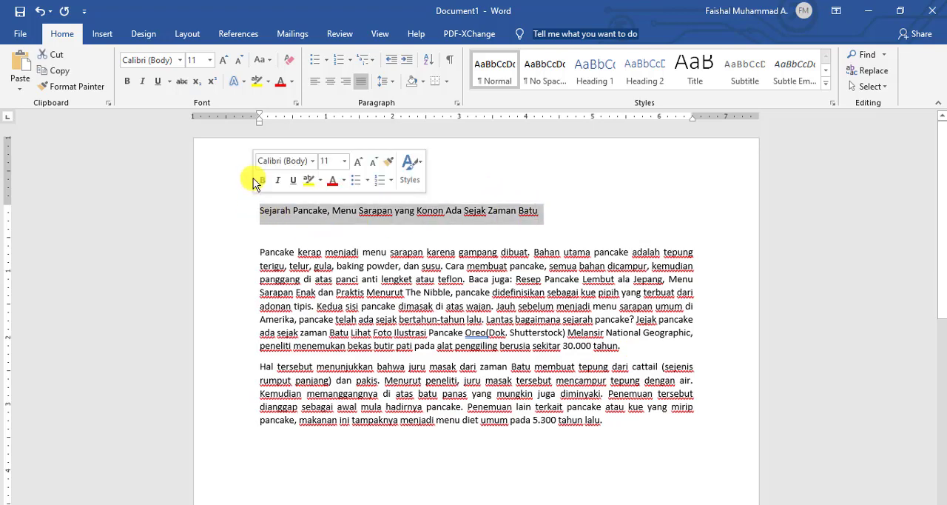
{"action": "left_click", "coordinate": [330, 83]}
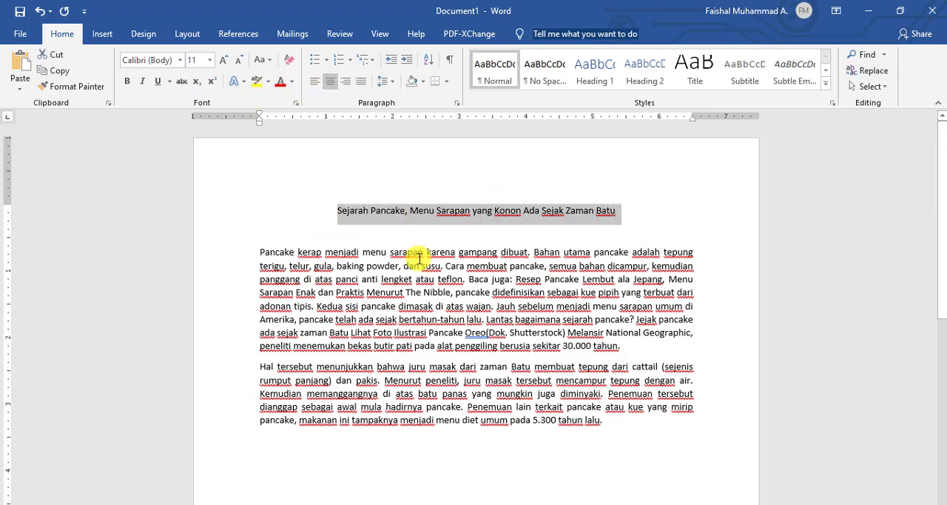
{"action": "left_click", "coordinate": [419, 260]}
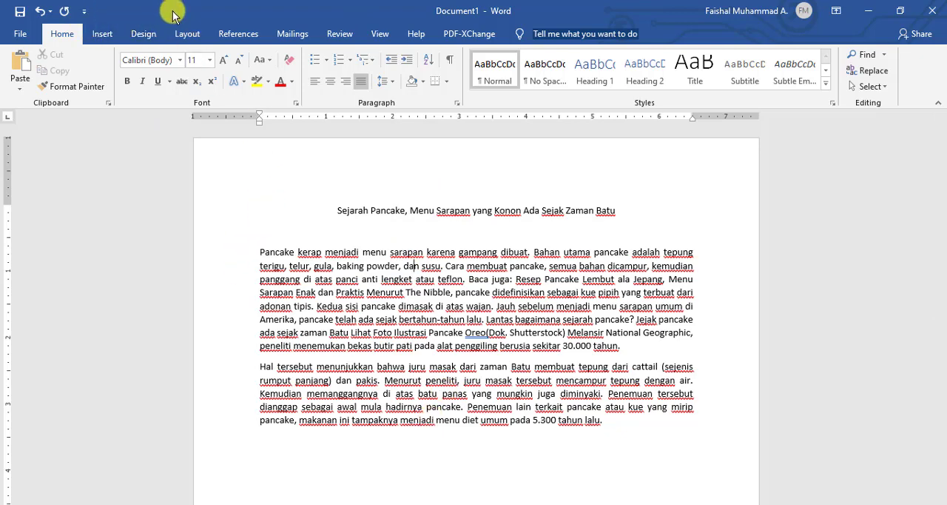
Apply the One column preset to the document.
{"action": "left_click", "coordinate": [188, 34]}
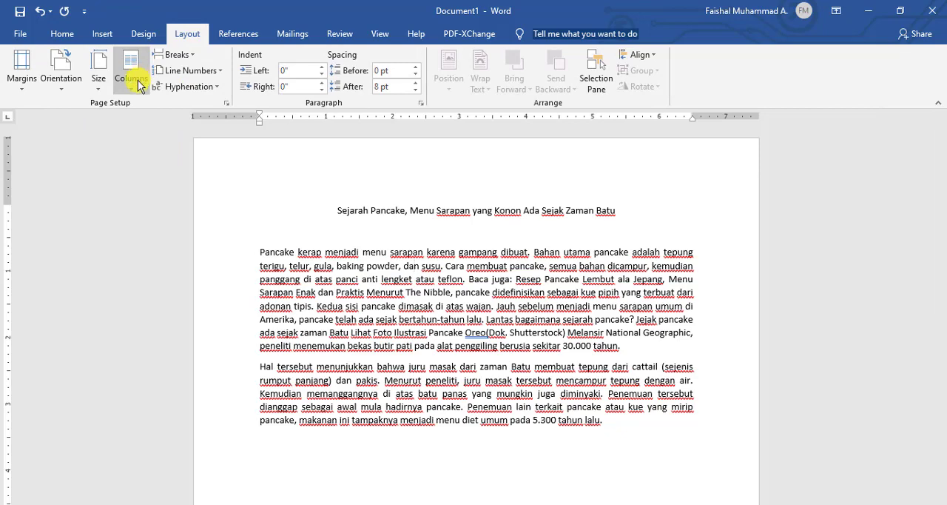
{"action": "left_click", "coordinate": [138, 81]}
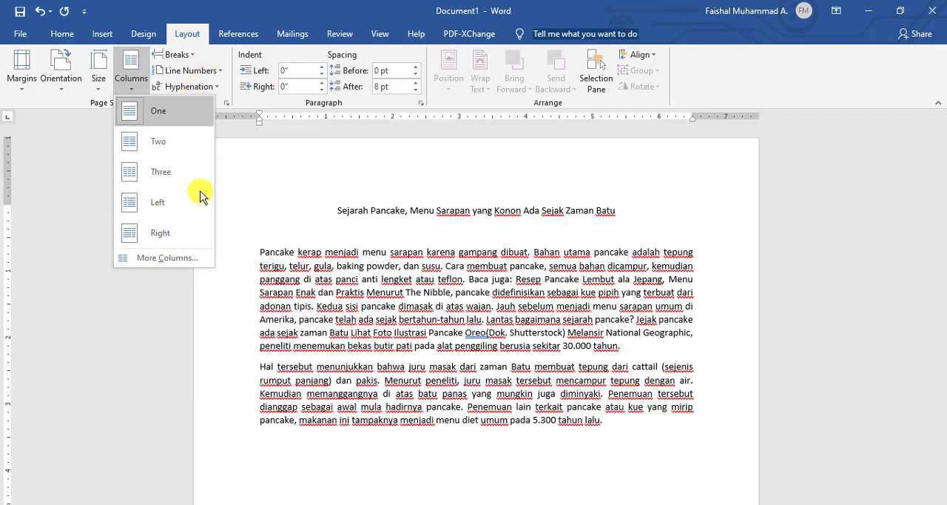
{"action": "left_click", "coordinate": [191, 107]}
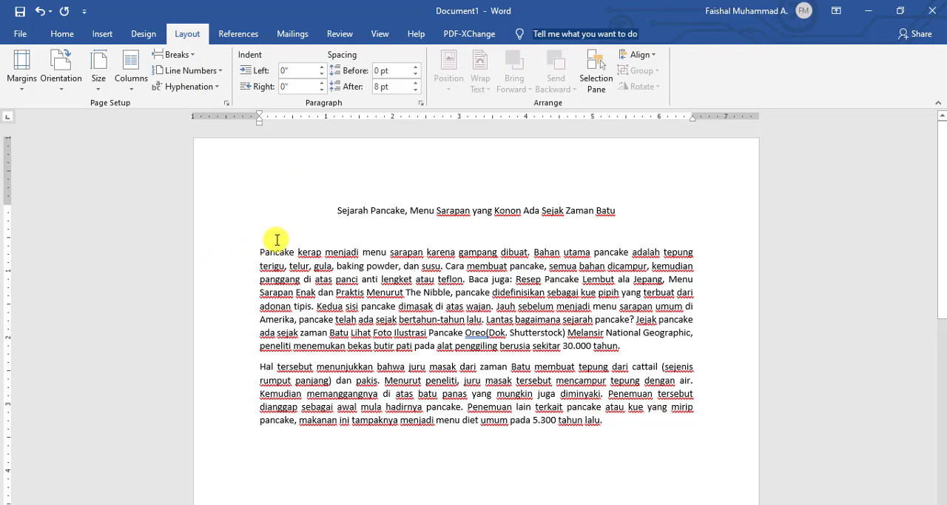
{"action": "left_click_drag", "start_coordinate": [260, 252], "coordinate": [599, 418]}
{"action": "left_click", "coordinate": [389, 210]}
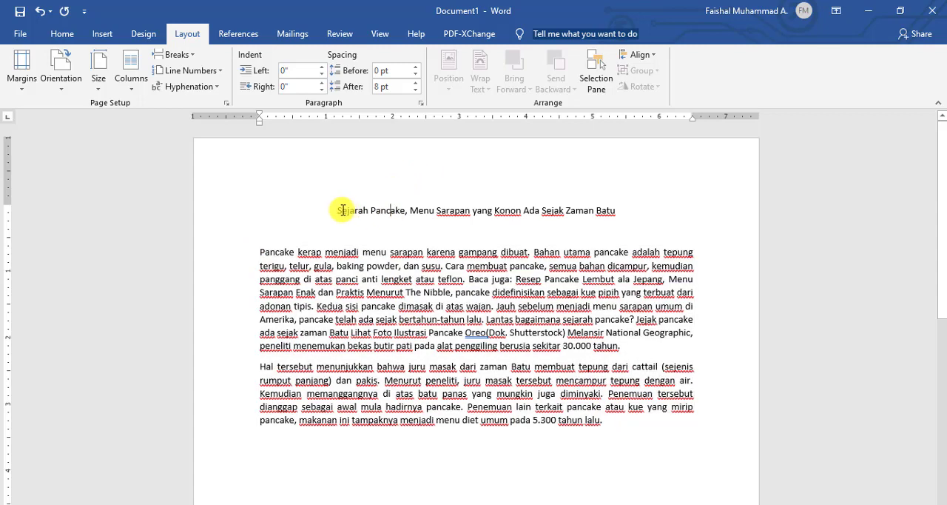
{"action": "left_click_drag", "start_coordinate": [343, 210], "coordinate": [618, 215]}
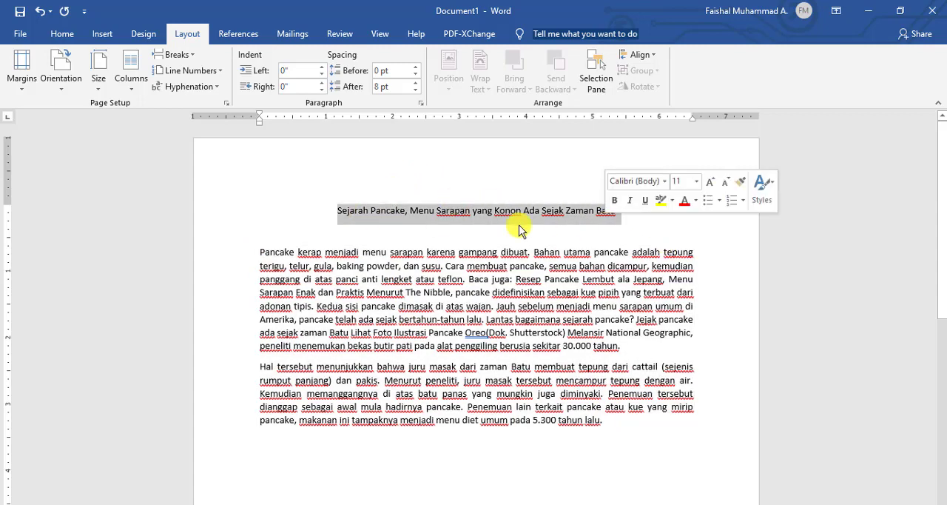
{"action": "left_click", "coordinate": [361, 279]}
{"action": "left_click_drag", "start_coordinate": [258, 252], "coordinate": [607, 430]}
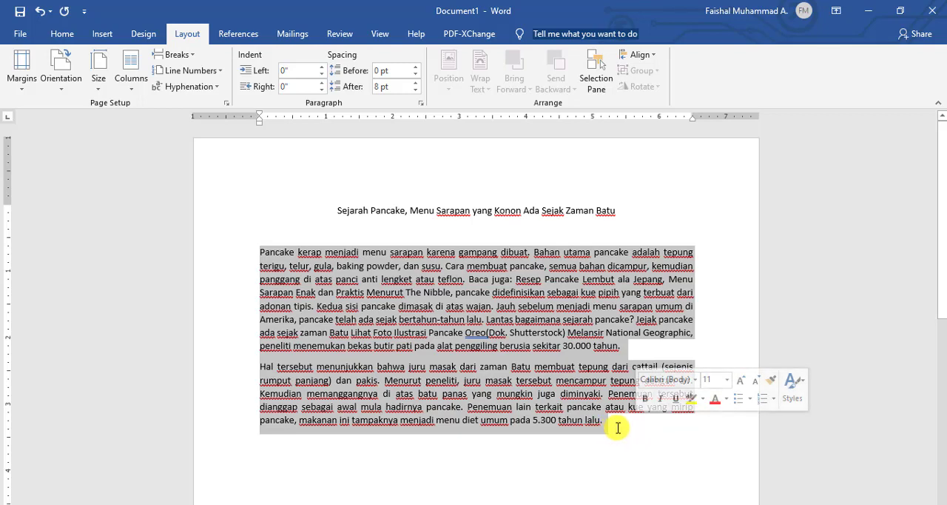
{"action": "left_click", "coordinate": [259, 253]}
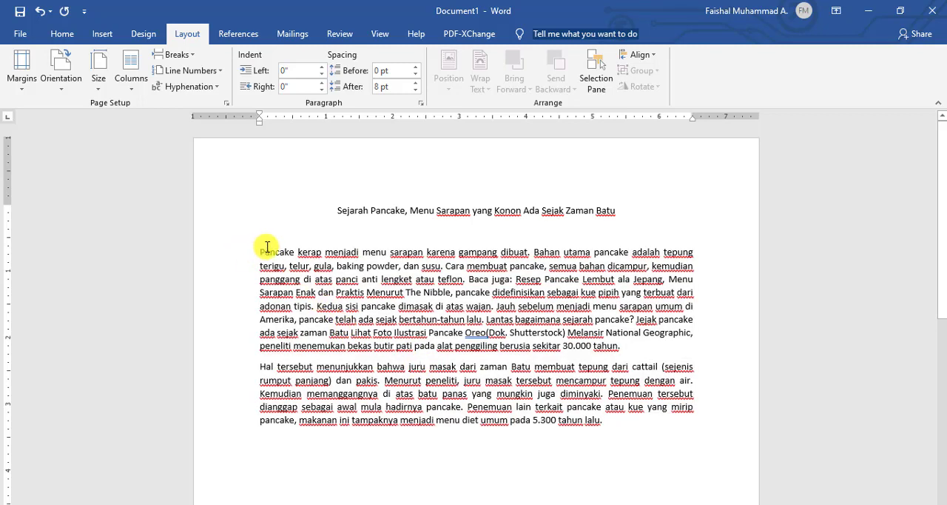
{"action": "left_click_drag", "start_coordinate": [260, 254], "coordinate": [601, 423]}
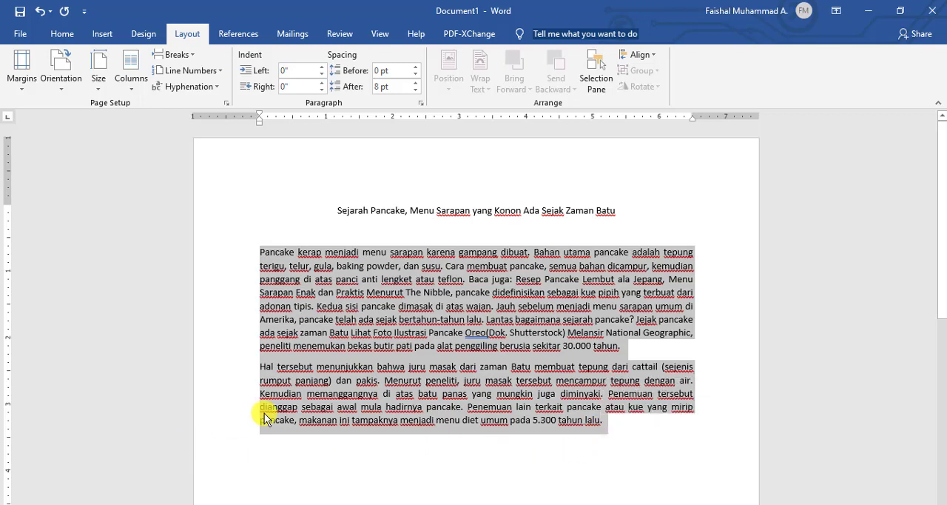
{"action": "left_click", "coordinate": [607, 420]}
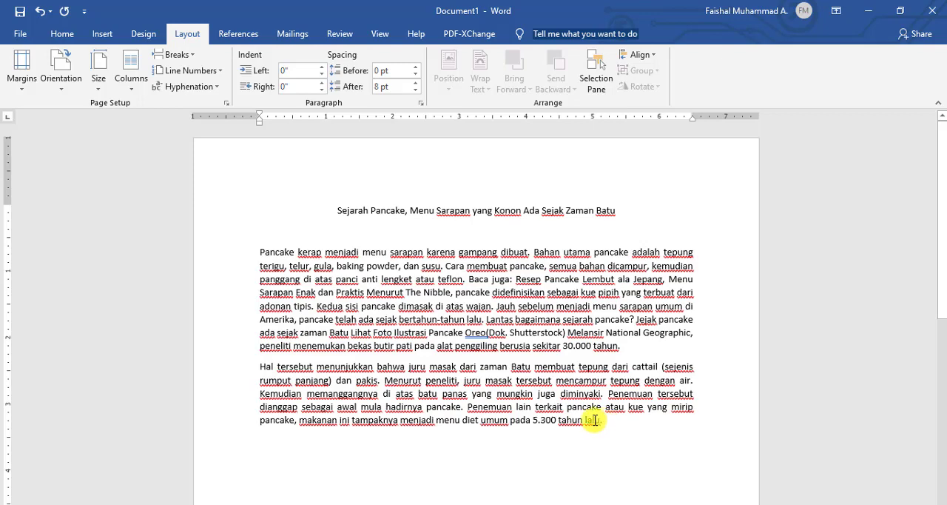
{"action": "left_click_drag", "start_coordinate": [594, 420], "coordinate": [259, 253]}
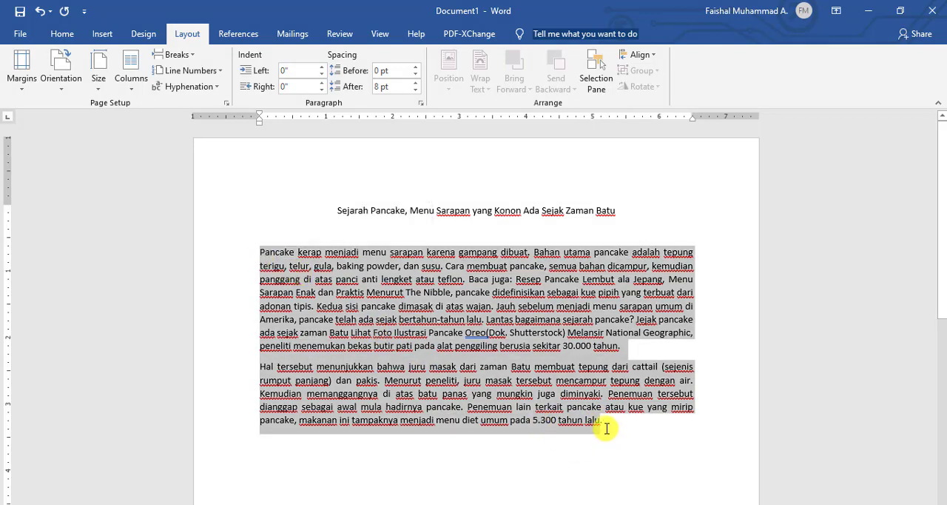
{"action": "left_click_drag", "start_coordinate": [607, 427], "coordinate": [254, 248]}
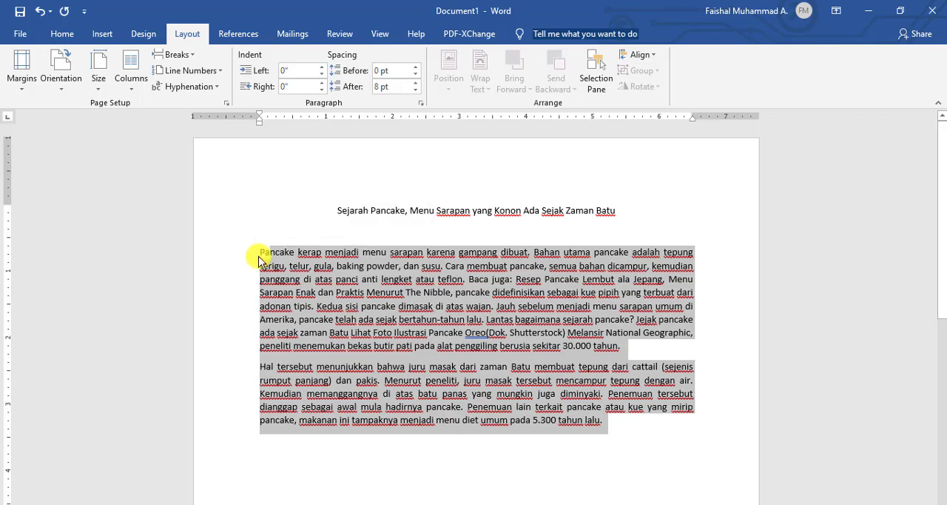
Lay out the two body paragraphs below the title in two equal-width columns with a line between them.
{"action": "left_click_drag", "start_coordinate": [261, 254], "coordinate": [603, 421]}
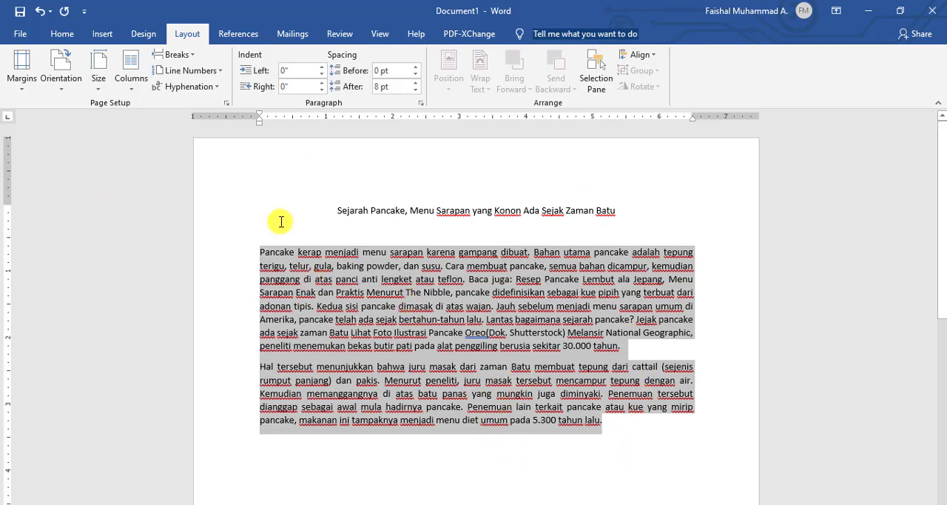
{"action": "left_click", "coordinate": [146, 89]}
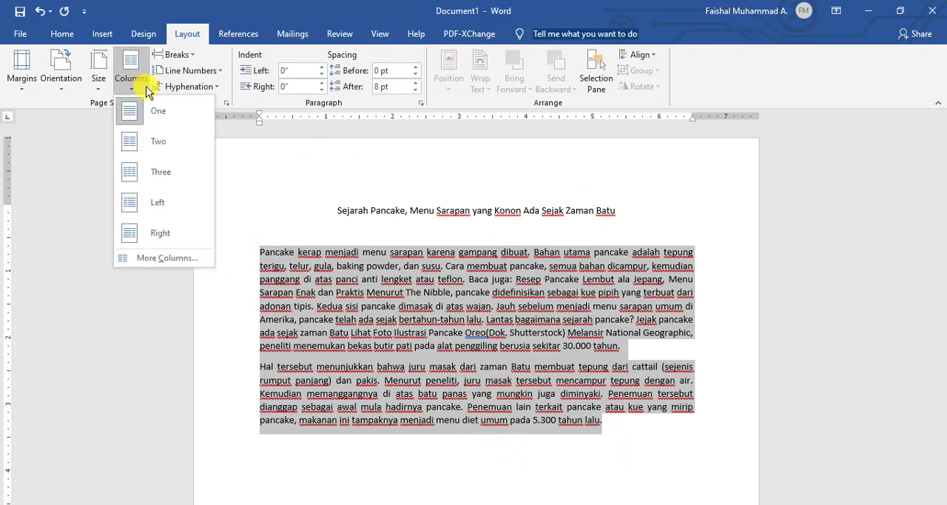
{"action": "left_click", "coordinate": [156, 258]}
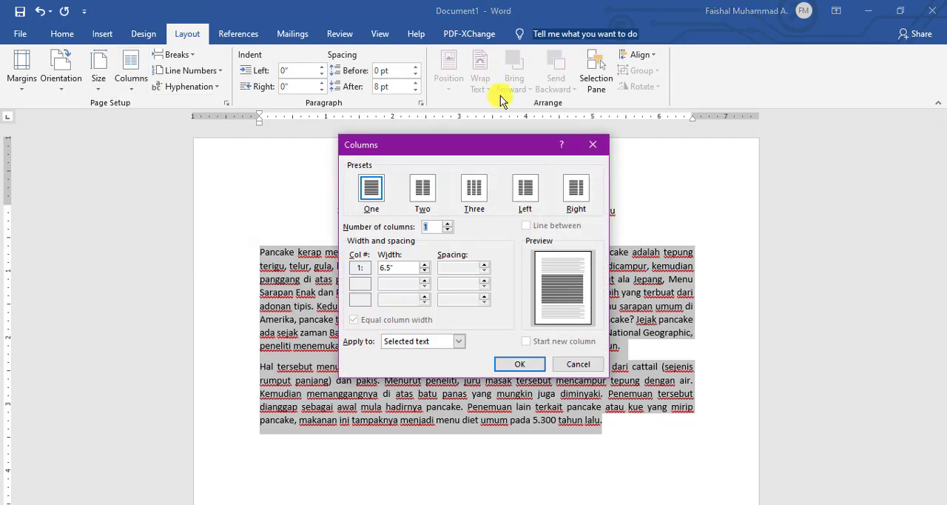
{"action": "left_click_drag", "start_coordinate": [511, 146], "coordinate": [208, 133]}
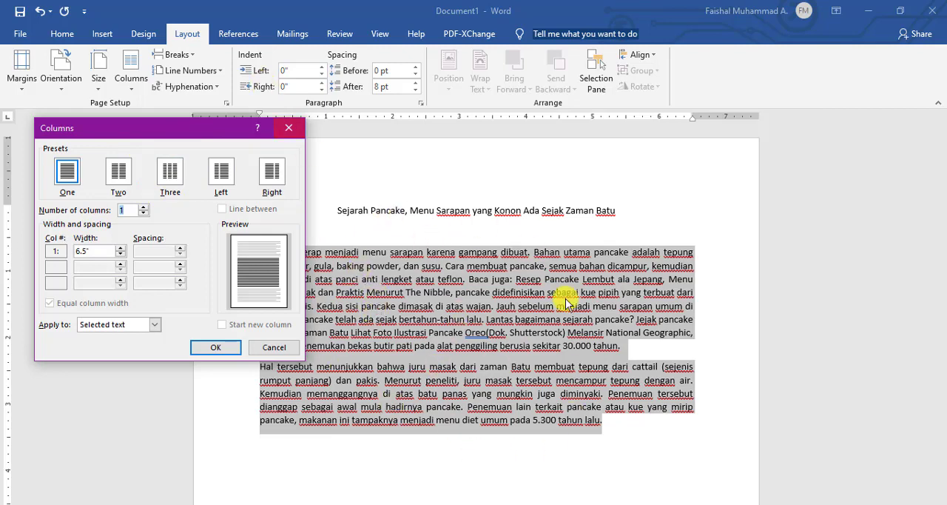
{"action": "left_click", "coordinate": [123, 173]}
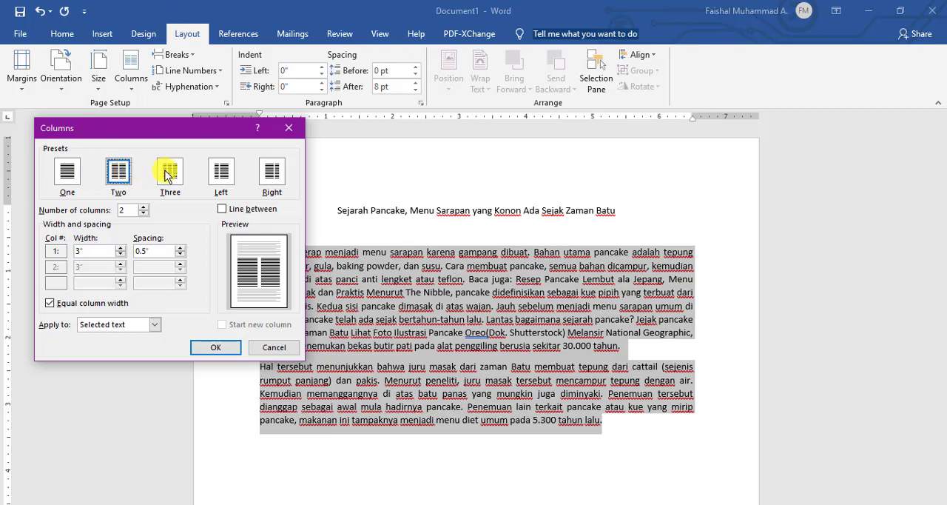
{"action": "left_click", "coordinate": [222, 172]}
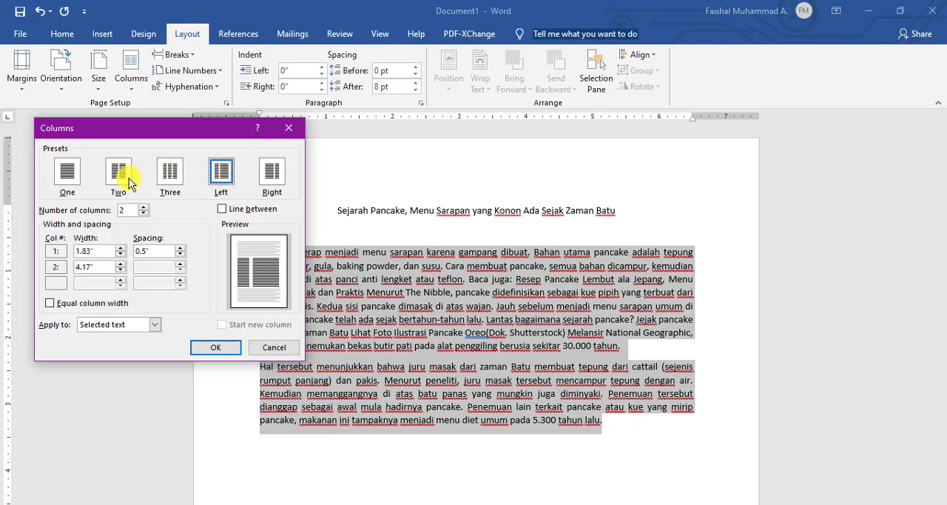
{"action": "left_click", "coordinate": [131, 185]}
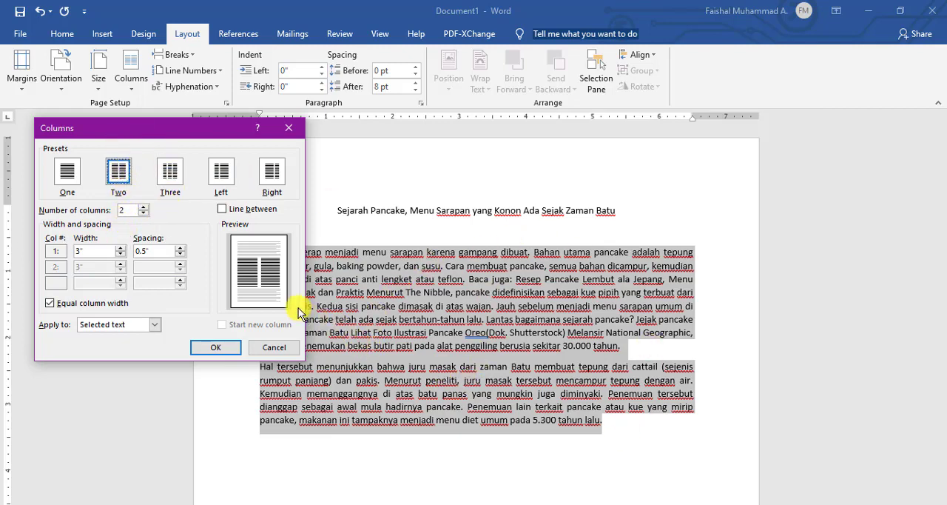
{"action": "left_click", "coordinate": [222, 209]}
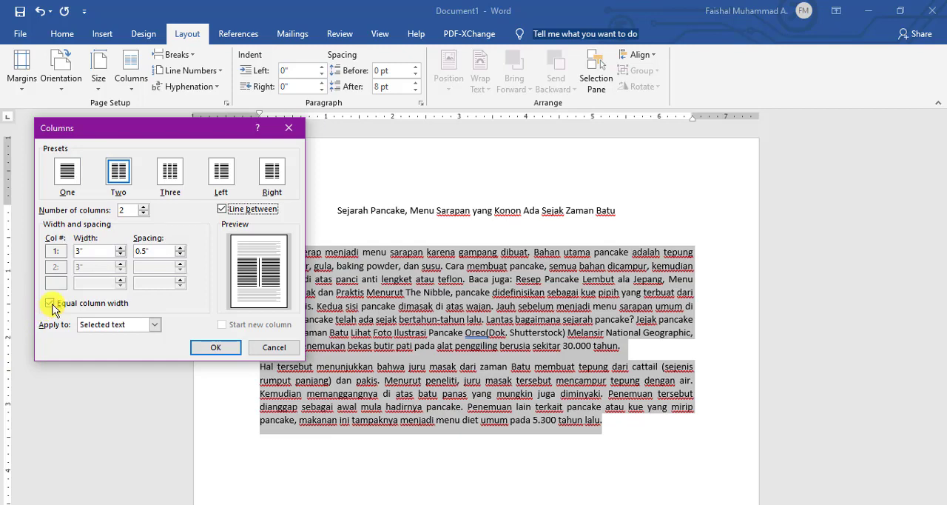
{"action": "left_click", "coordinate": [90, 251]}
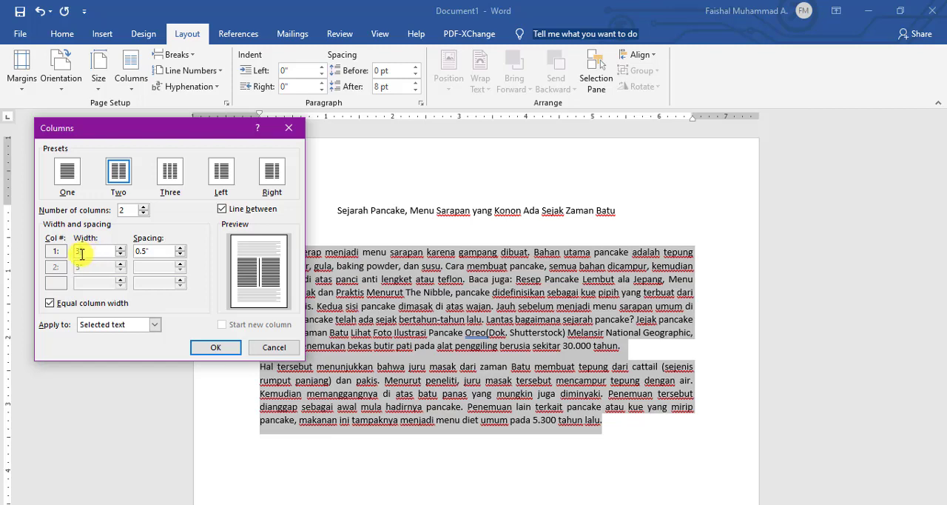
{"action": "left_click", "coordinate": [44, 303]}
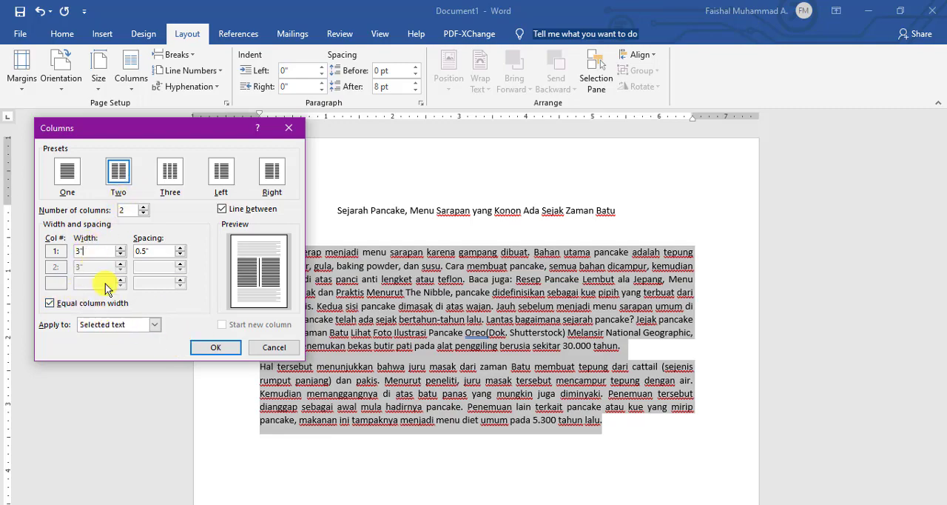
{"action": "left_click", "coordinate": [215, 348]}
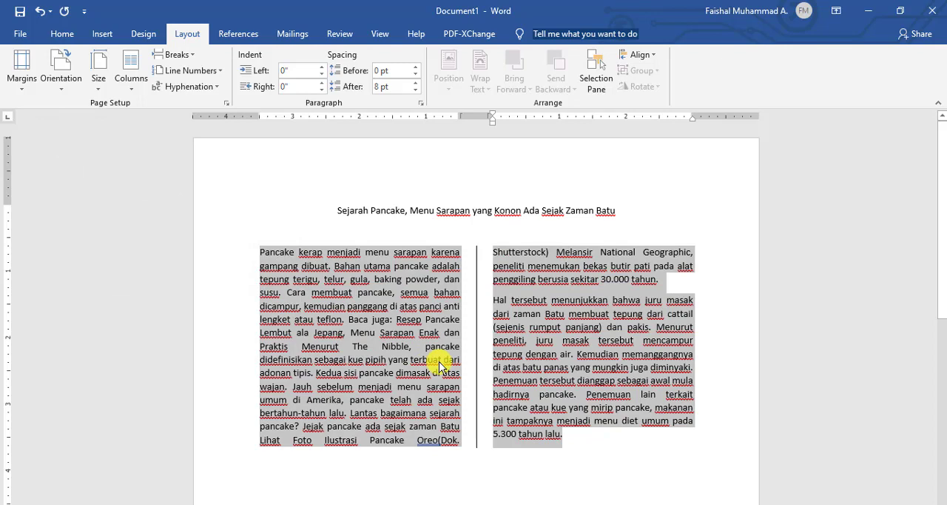
{"action": "left_click", "coordinate": [520, 412]}
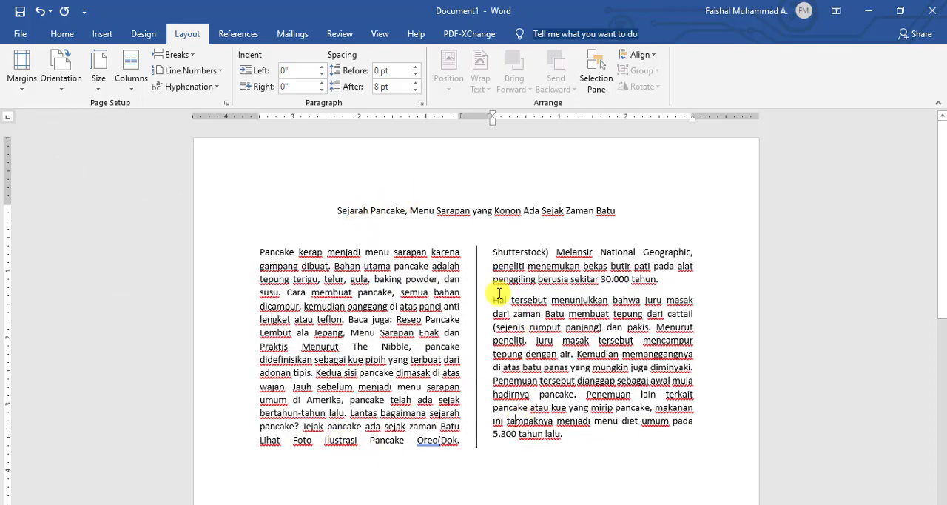
Select the letter P that begins the first body paragraph and choose the Dropped position in its drop cap options.
{"action": "left_click", "coordinate": [263, 252]}
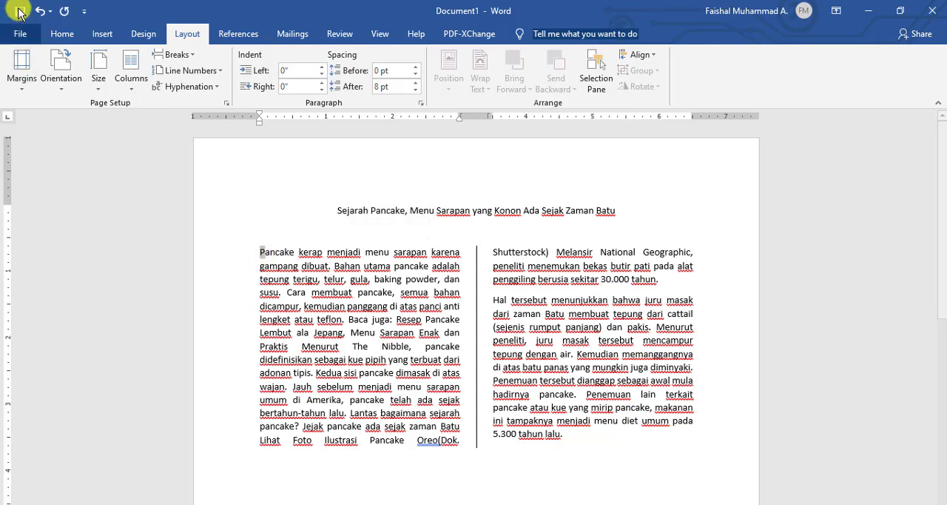
{"action": "left_click", "coordinate": [60, 32]}
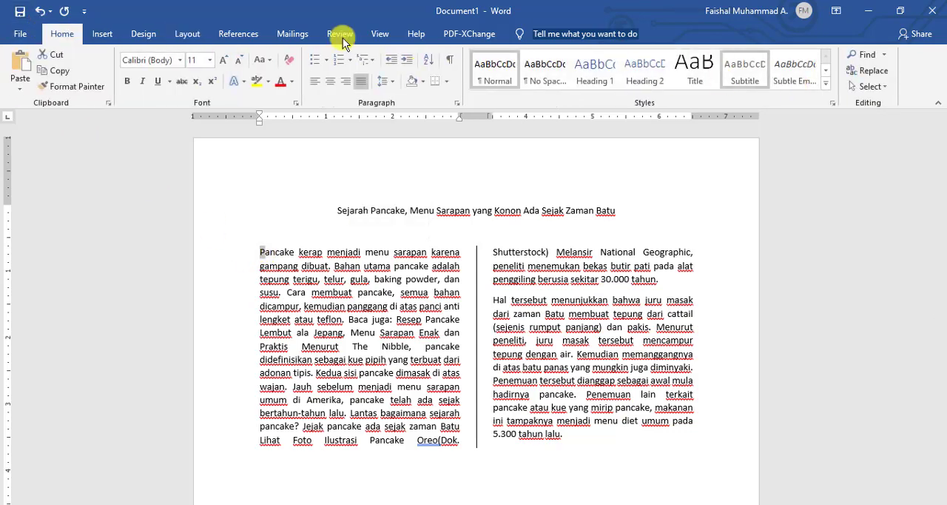
{"action": "left_click", "coordinate": [104, 35]}
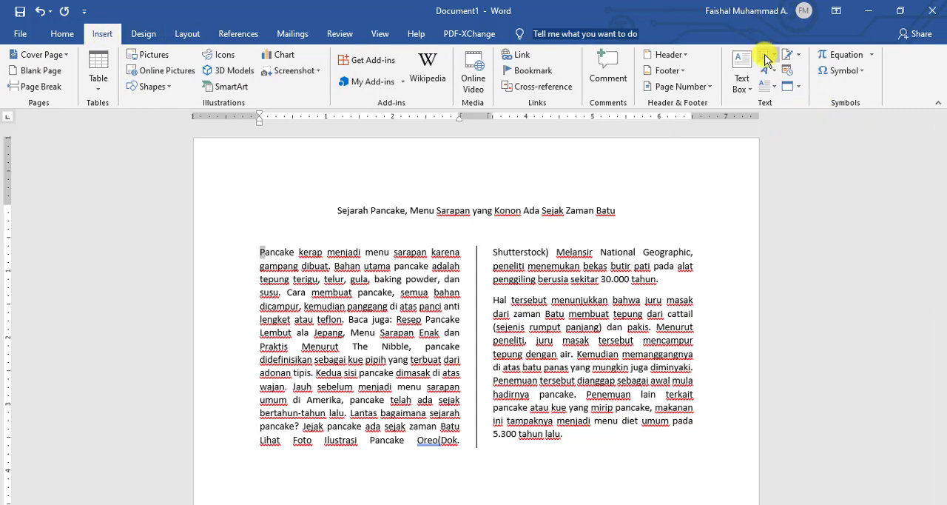
{"action": "left_click", "coordinate": [777, 92]}
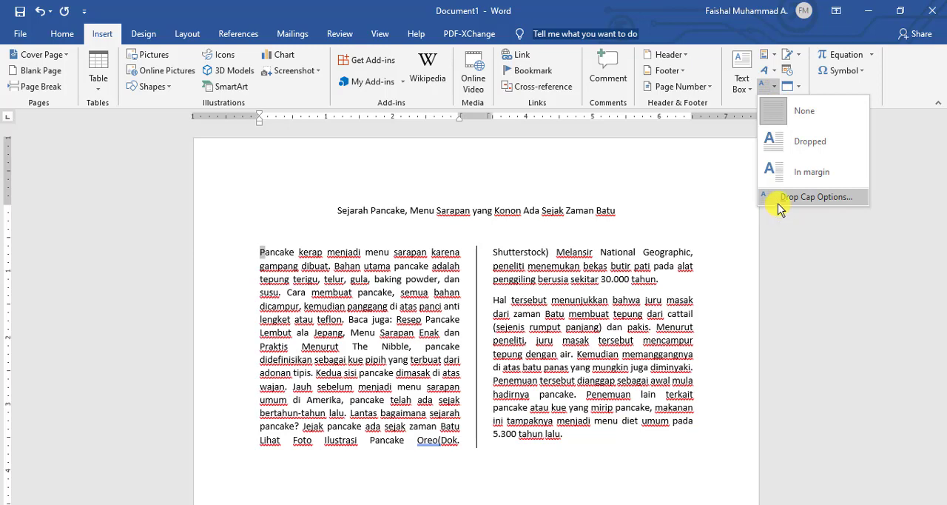
{"action": "left_click", "coordinate": [807, 197]}
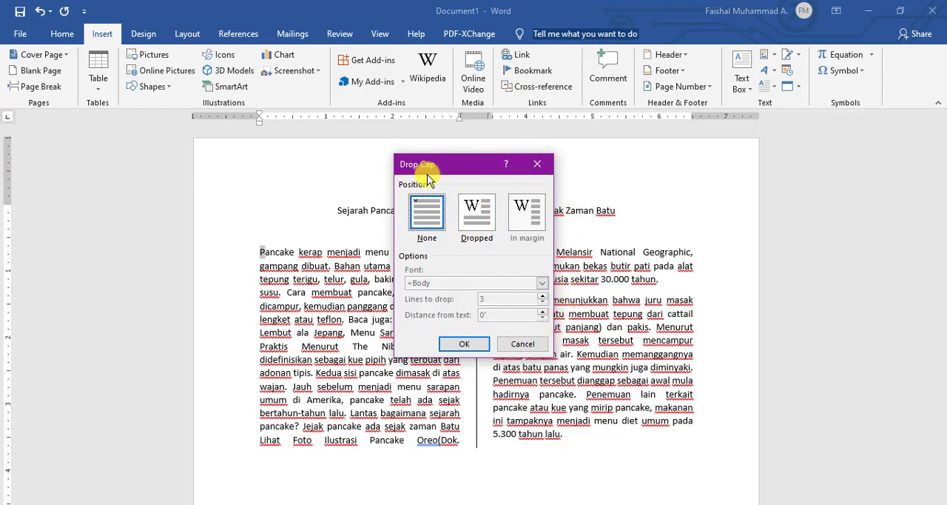
{"action": "left_click", "coordinate": [474, 214]}
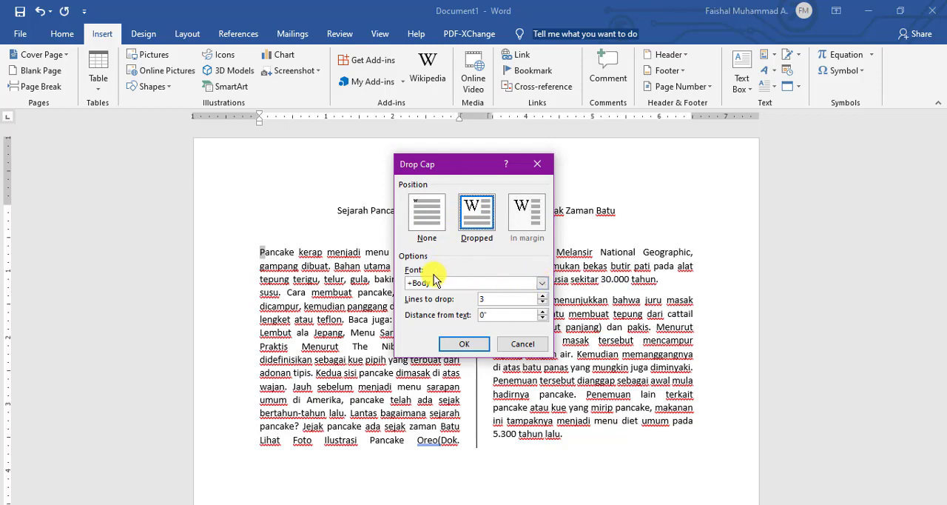
Set the drop cap's font to Times New Roman.
{"action": "left_click", "coordinate": [542, 285]}
{"action": "scroll", "coordinate": [466, 308], "scroll_direction": "down", "scroll_amount": 6}
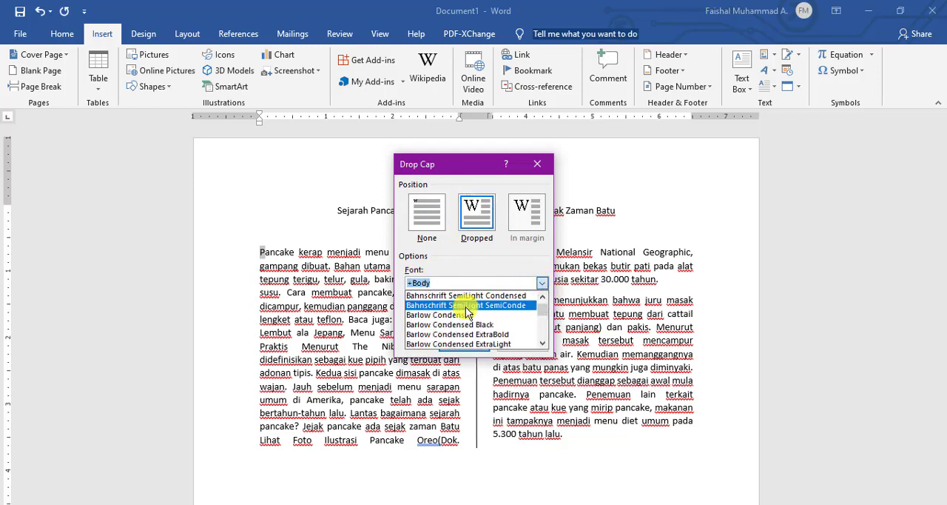
{"action": "scroll", "coordinate": [466, 310], "scroll_direction": "up", "scroll_amount": 4}
{"action": "scroll", "coordinate": [474, 311], "scroll_direction": "down", "scroll_amount": 12}
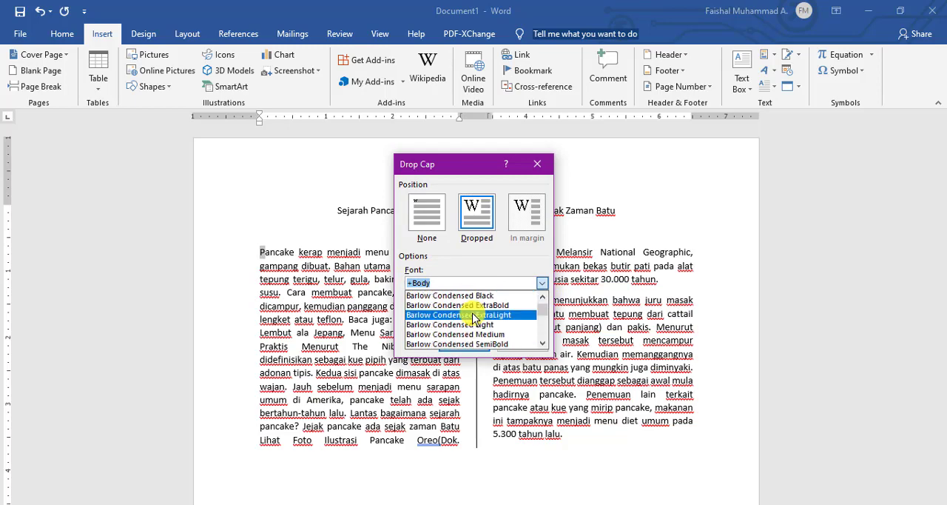
{"action": "scroll", "coordinate": [473, 317], "scroll_direction": "down", "scroll_amount": 5}
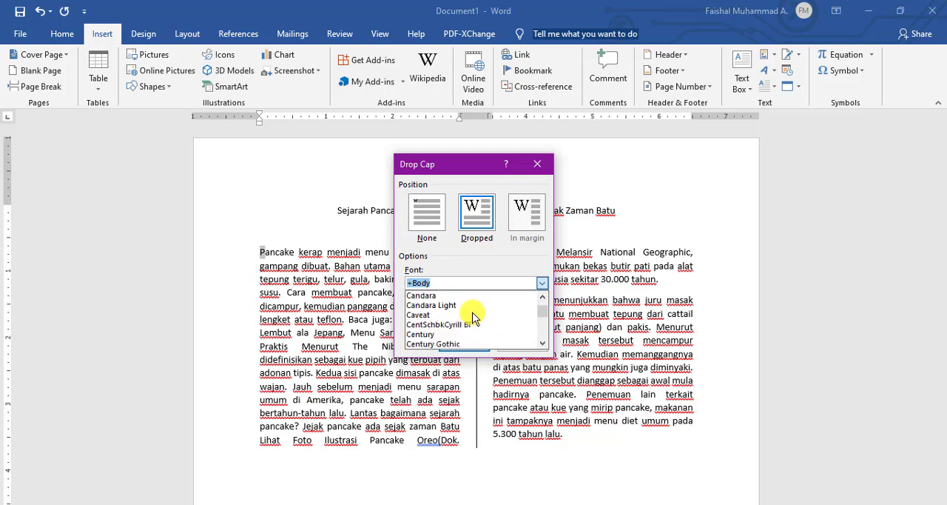
{"action": "scroll", "coordinate": [469, 307], "scroll_direction": "down", "scroll_amount": 6}
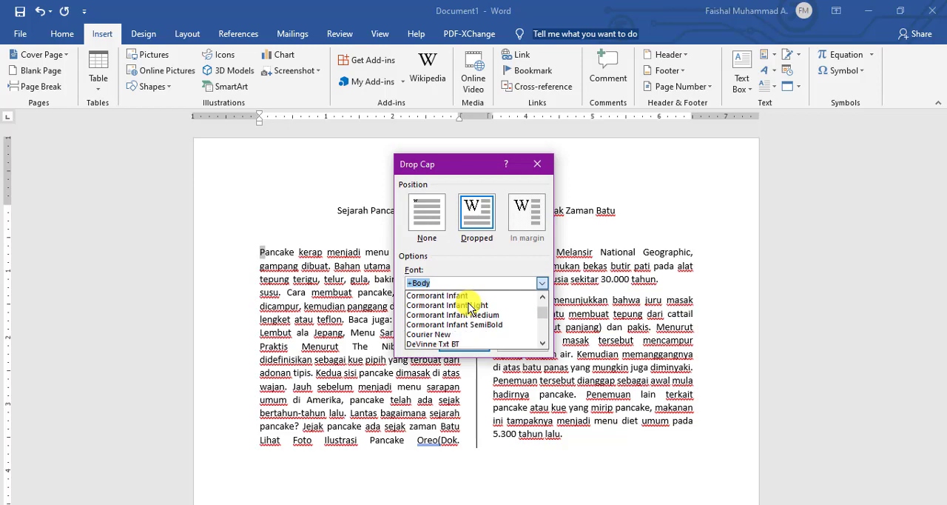
{"action": "scroll", "coordinate": [469, 309], "scroll_direction": "down", "scroll_amount": 5}
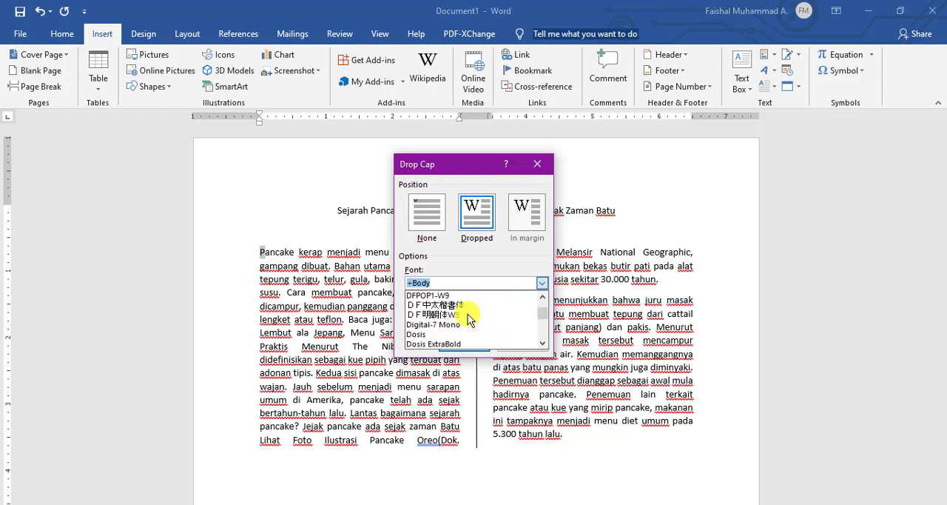
{"action": "scroll", "coordinate": [468, 319], "scroll_direction": "down", "scroll_amount": 2}
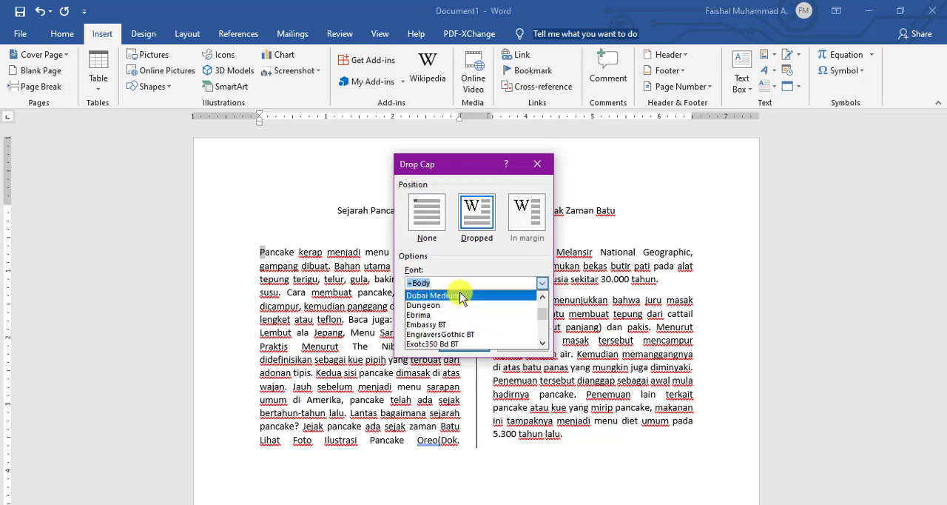
{"action": "type", "text": "tu"}
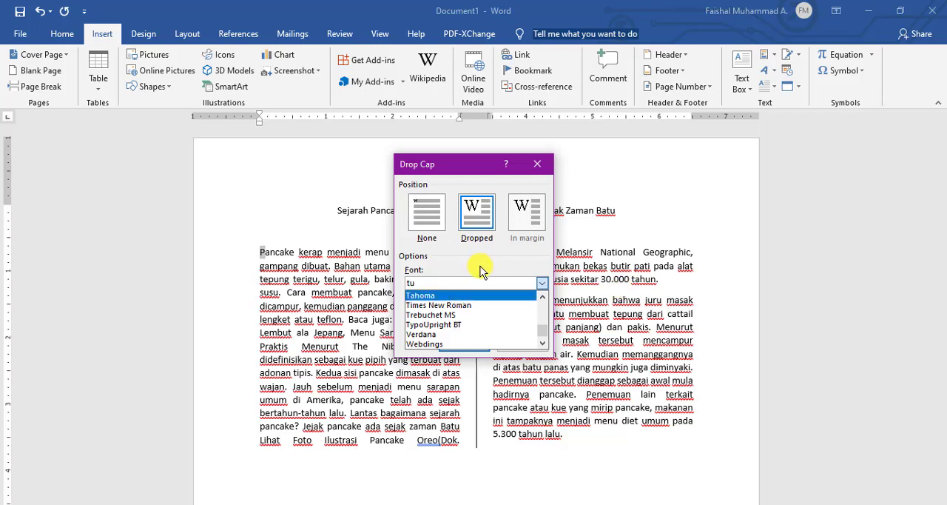
{"action": "left_click", "coordinate": [466, 306]}
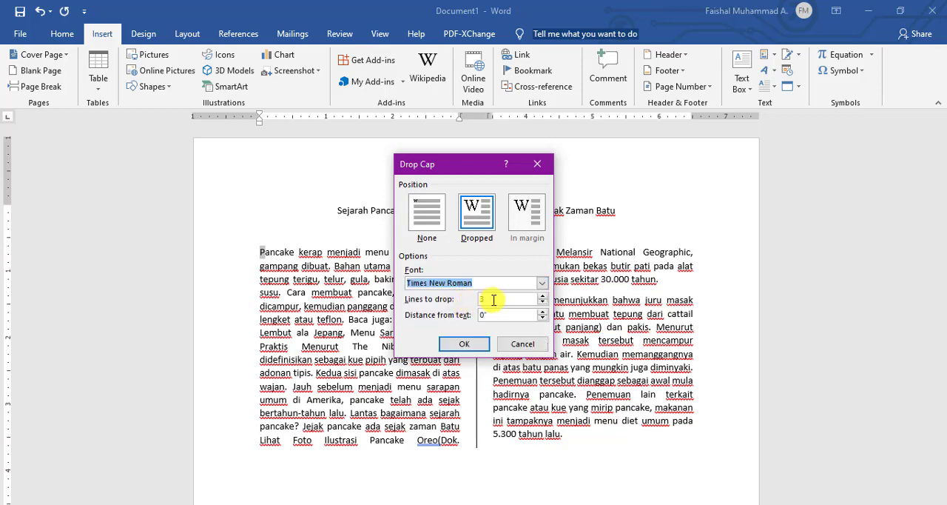
Set the drop cap to span 4 lines and apply it to the first paragraph.
{"action": "left_click", "coordinate": [482, 298]}
{"action": "key", "text": "Tab"}
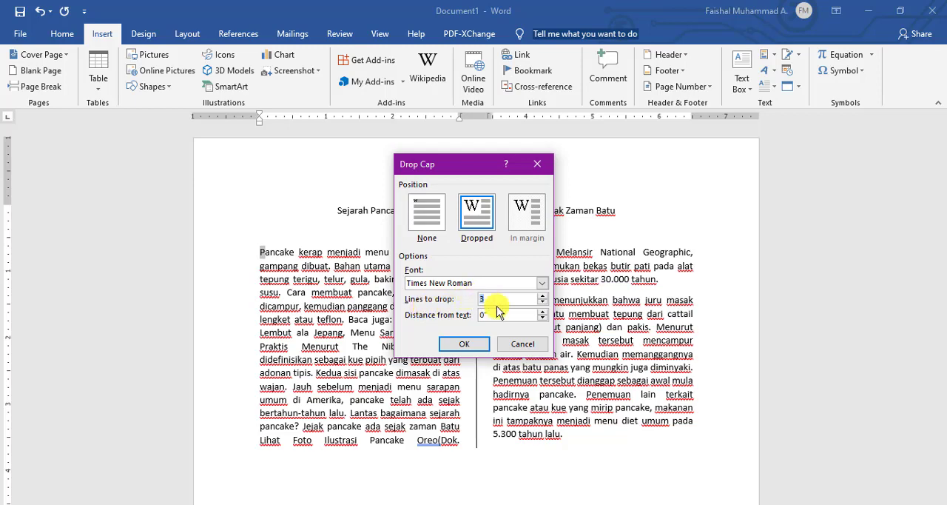
{"action": "left_click_drag", "start_coordinate": [497, 299], "coordinate": [472, 298]}
{"action": "left_click", "coordinate": [490, 298]}
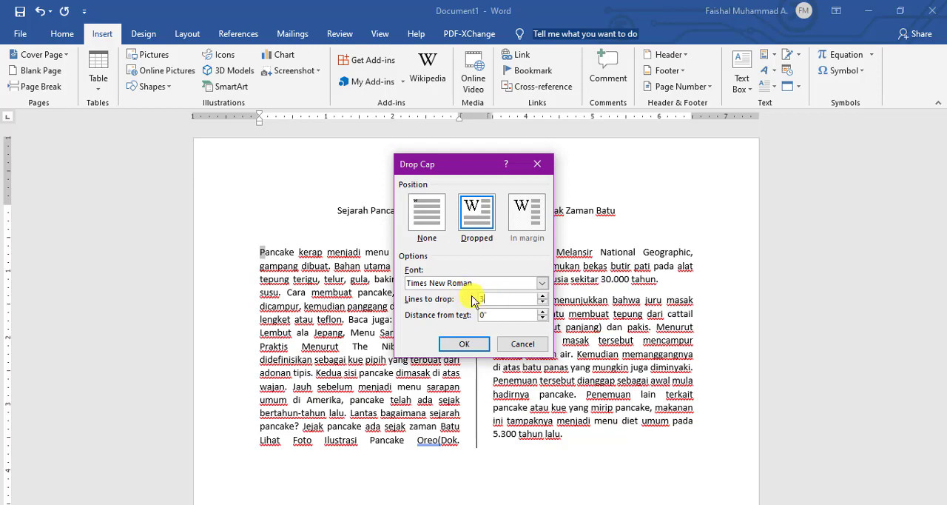
{"action": "left_click", "coordinate": [545, 295]}
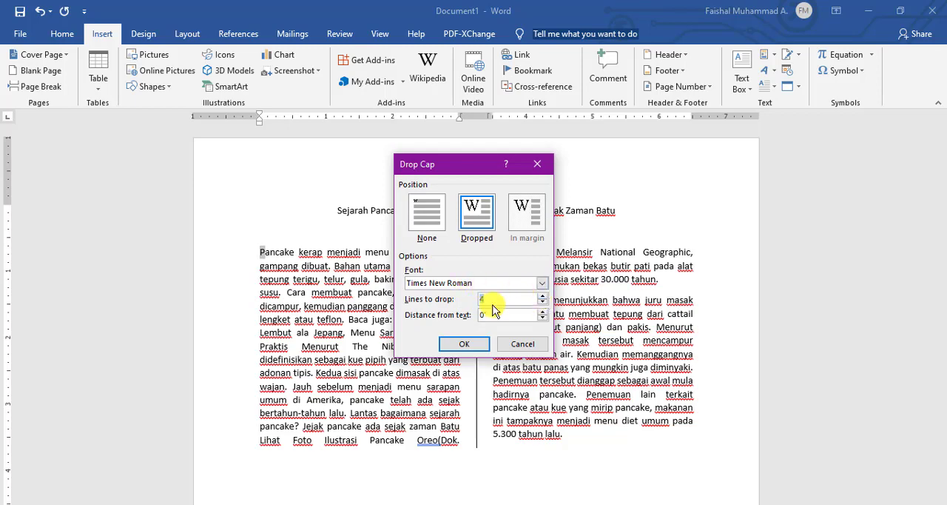
{"action": "left_click", "coordinate": [473, 344]}
{"action": "left_click", "coordinate": [314, 346]}
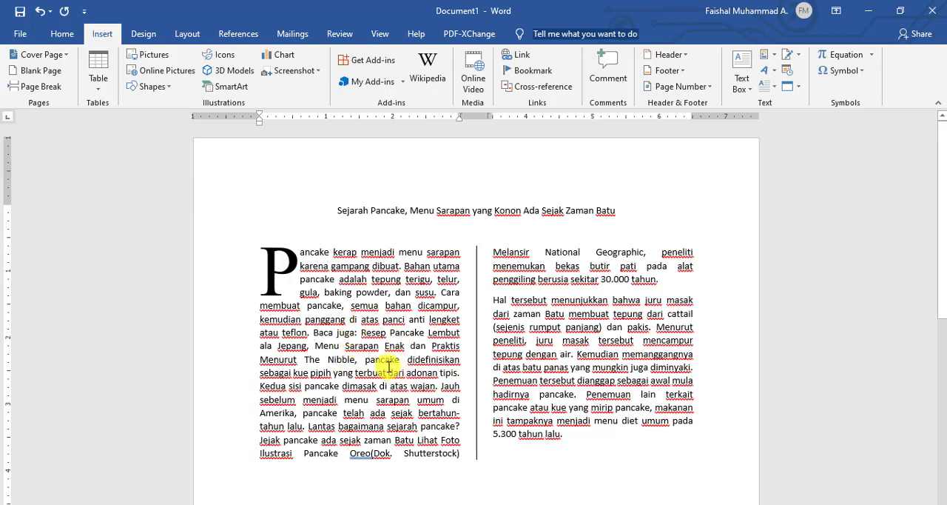
{"action": "left_click", "coordinate": [260, 385]}
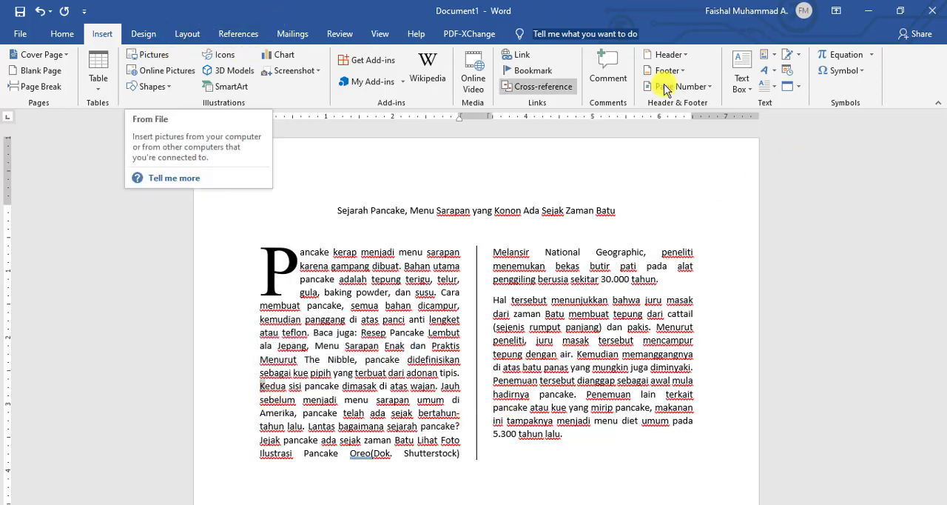
{"action": "left_click", "coordinate": [769, 87]}
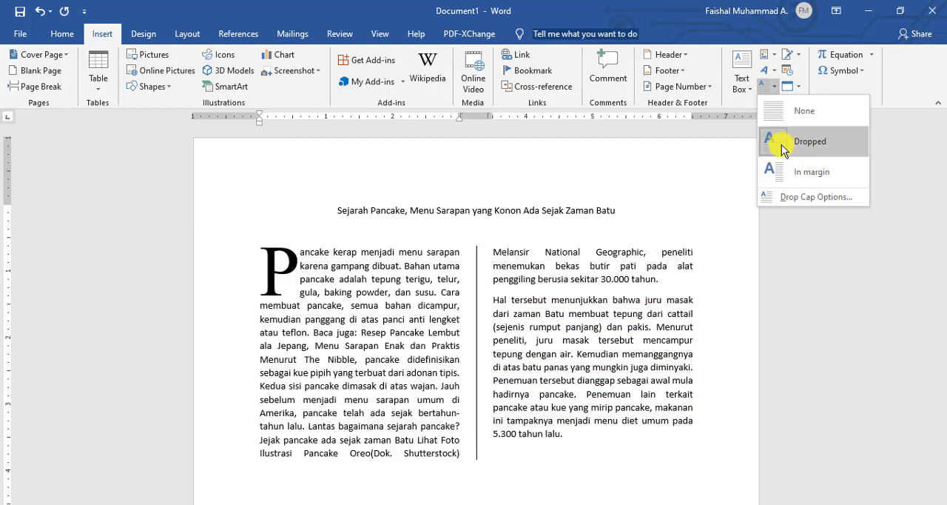
{"action": "left_click", "coordinate": [372, 391]}
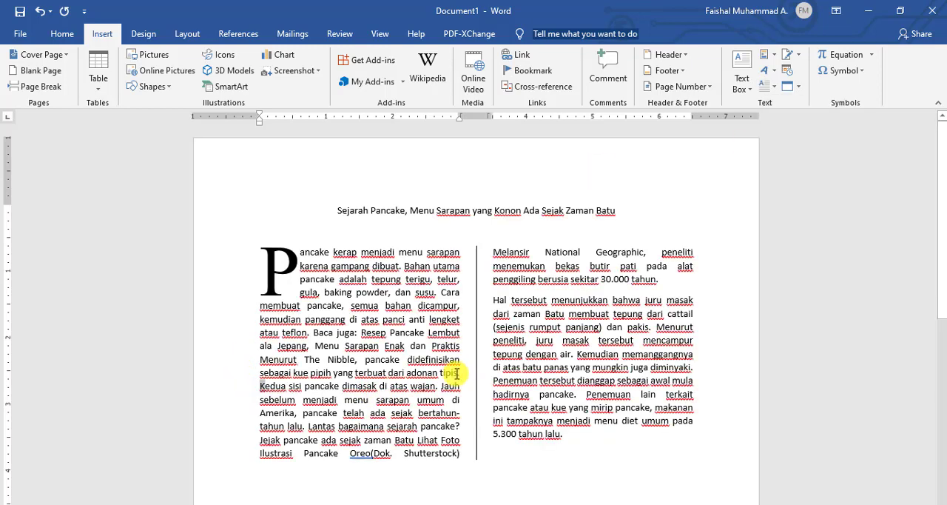
Split the first paragraph after "adonan tipis." so "Kedua sisi pancake" starts a new paragraph, and remove its leading space.
{"action": "left_click", "coordinate": [460, 373]}
{"action": "key", "text": "Return"}
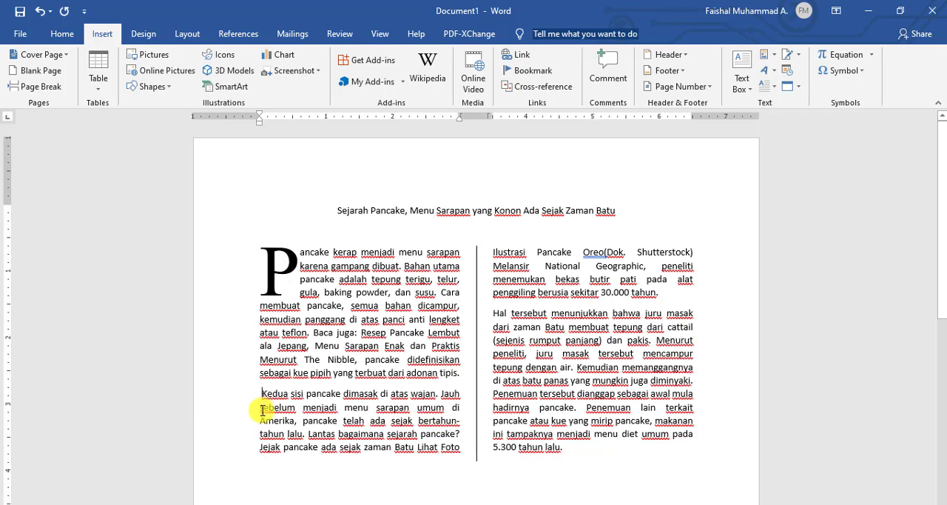
{"action": "key", "text": "Delete"}
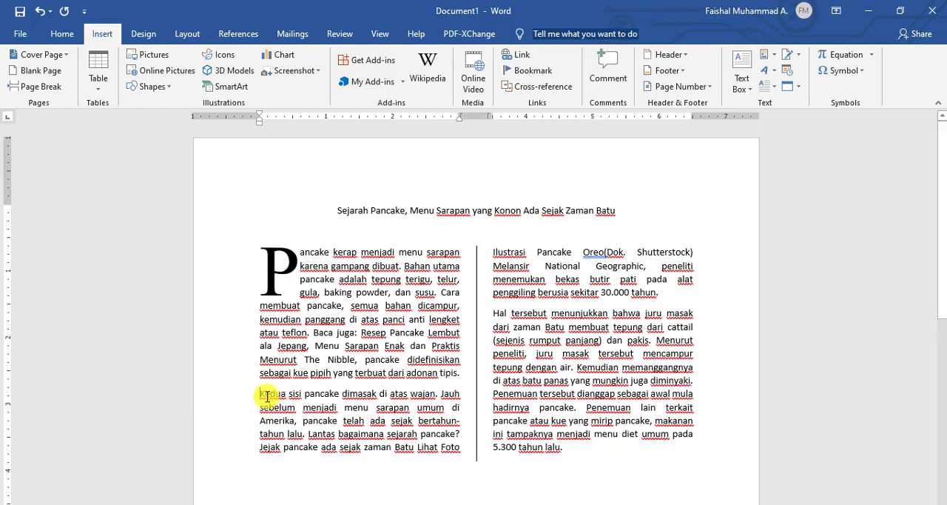
Give the K beginning the "Kedua sisi pancake" paragraph a Dropped drop cap in Times New Roman spanning 2 lines.
{"action": "left_click", "coordinate": [777, 75]}
{"action": "left_click", "coordinate": [790, 197]}
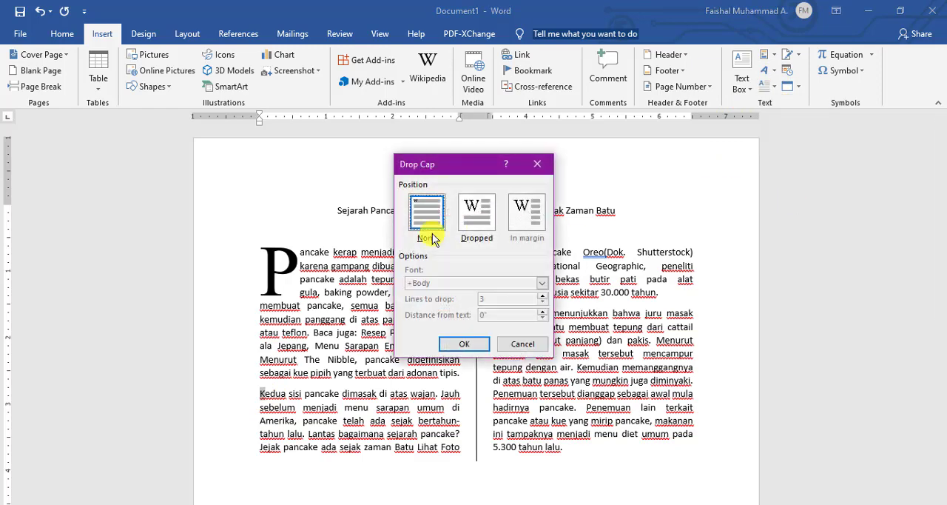
{"action": "left_click", "coordinate": [480, 213]}
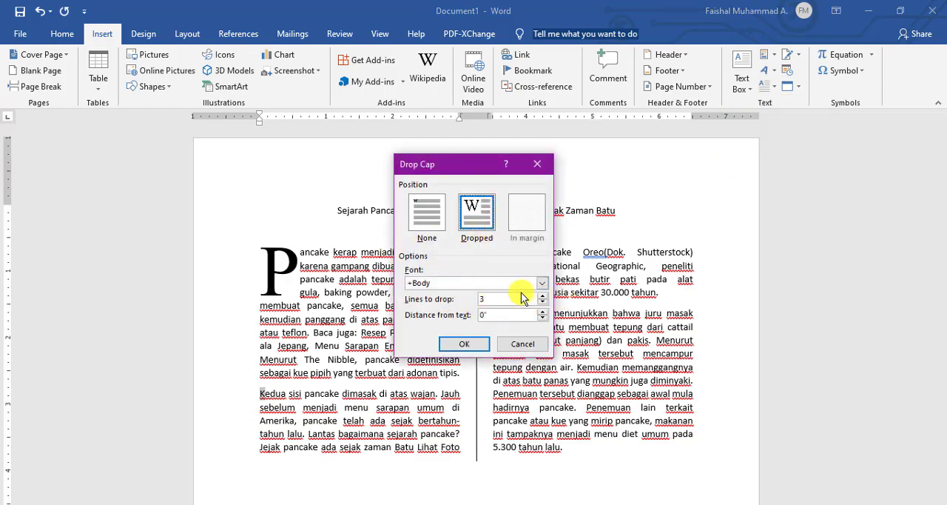
{"action": "left_click", "coordinate": [543, 295]}
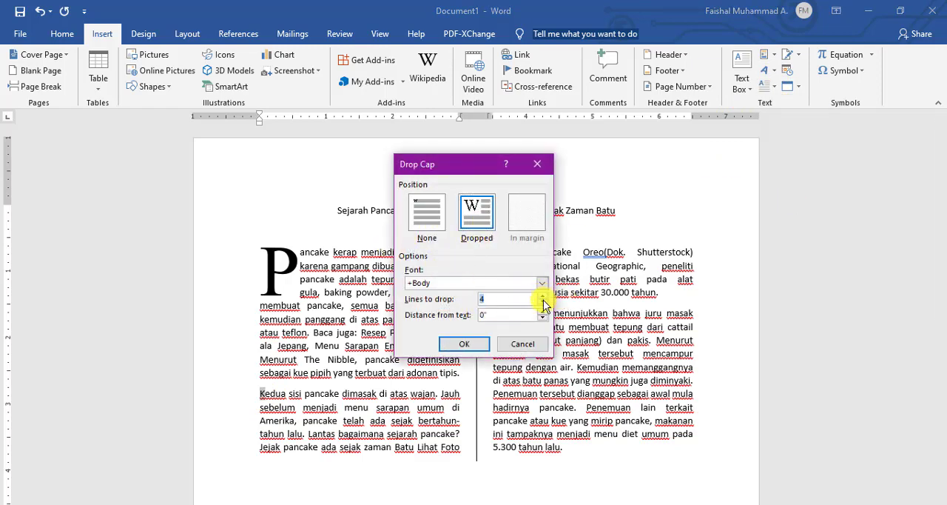
{"action": "left_click", "coordinate": [542, 283]}
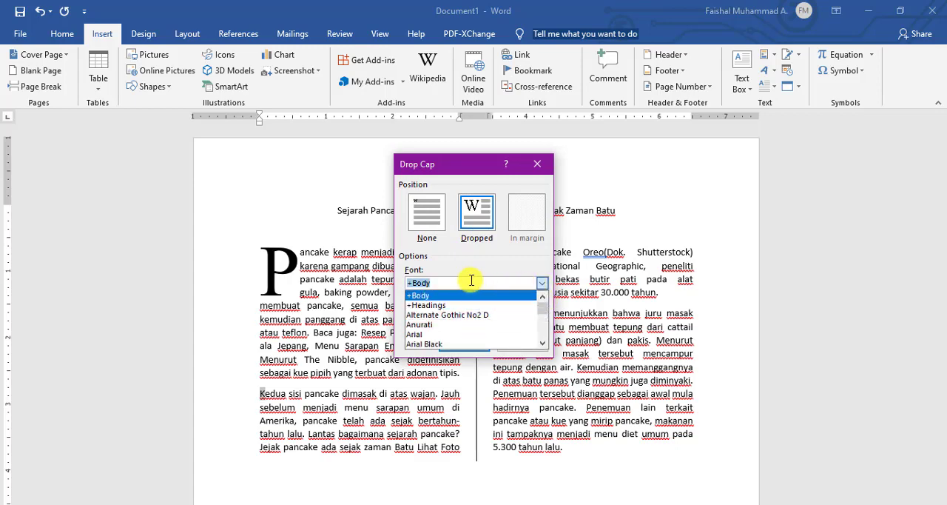
{"action": "type", "text": "time"}
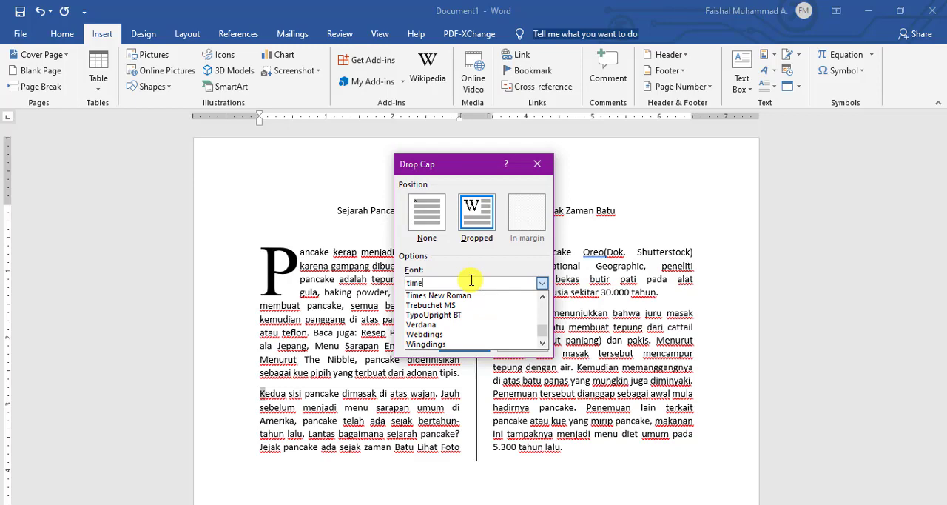
{"action": "left_click", "coordinate": [411, 295]}
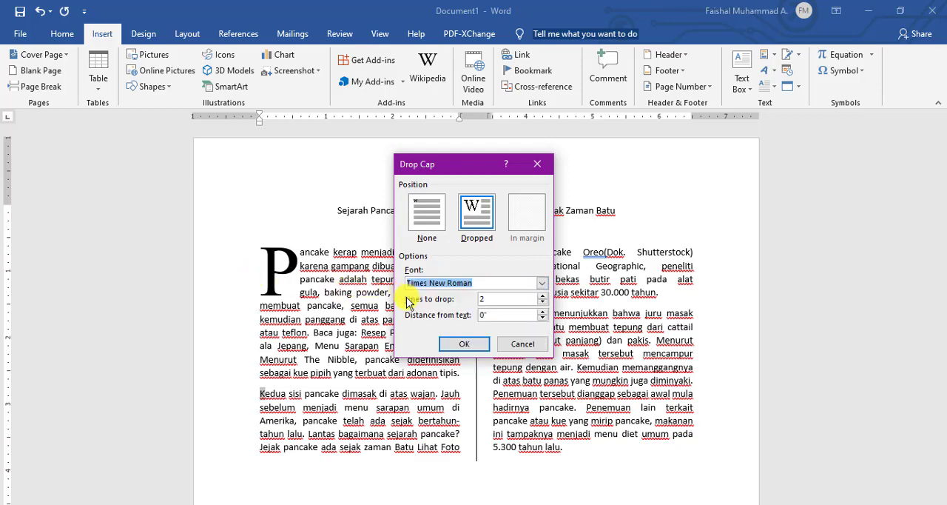
{"action": "left_click", "coordinate": [464, 343]}
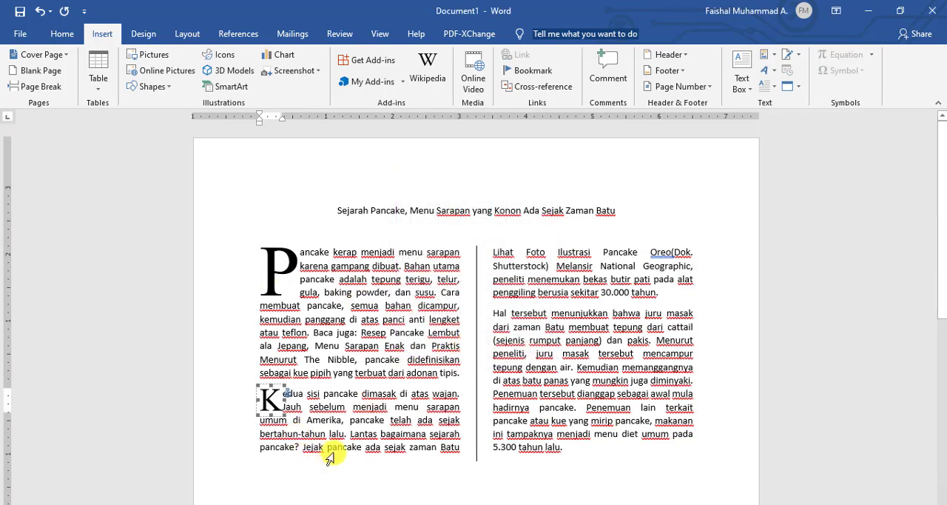
{"action": "left_click", "coordinate": [335, 431]}
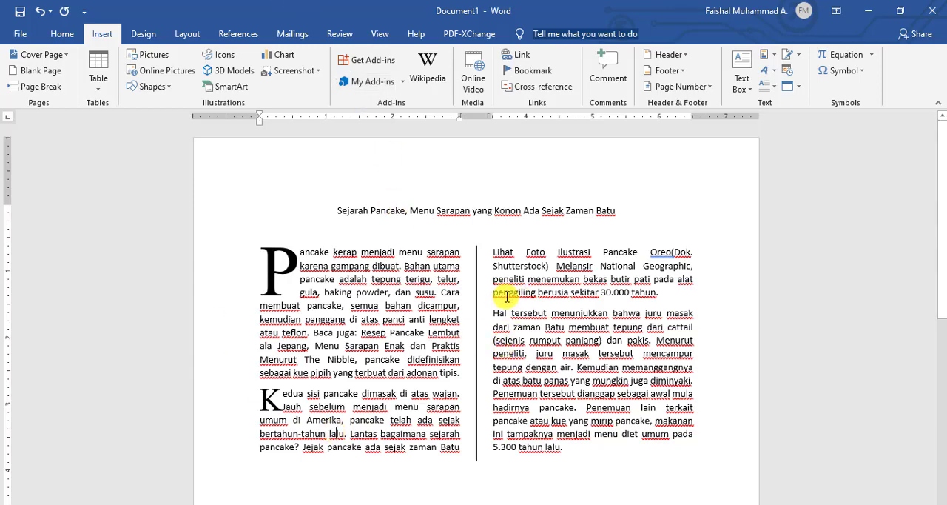
Give the H beginning the "Hal tersebut" paragraph a Dropped drop cap in Times New Roman spanning 3 lines.
{"action": "left_click_drag", "start_coordinate": [493, 313], "coordinate": [500, 313]}
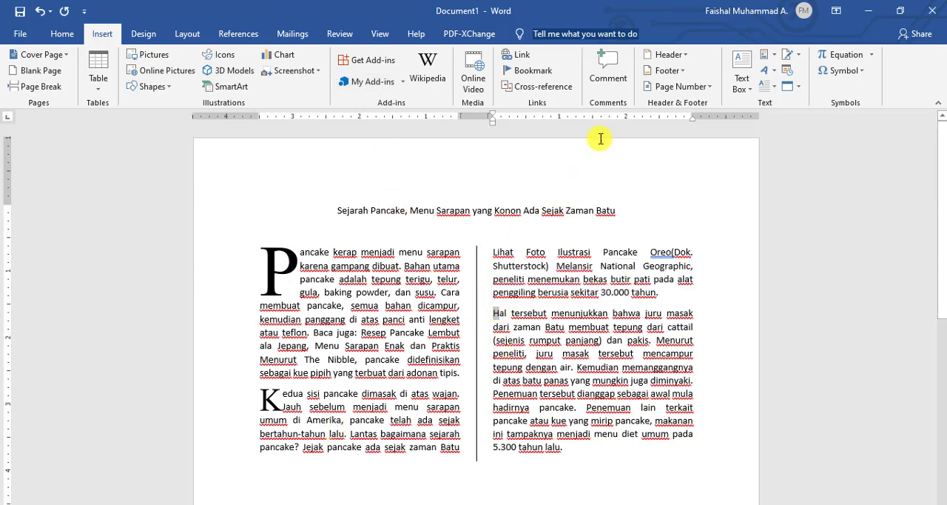
{"action": "left_click", "coordinate": [775, 90]}
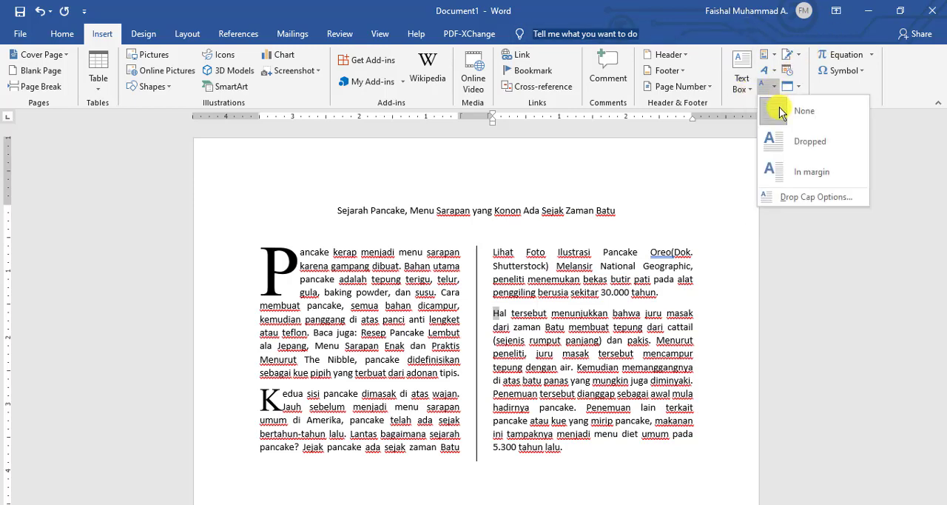
{"action": "left_click", "coordinate": [797, 198]}
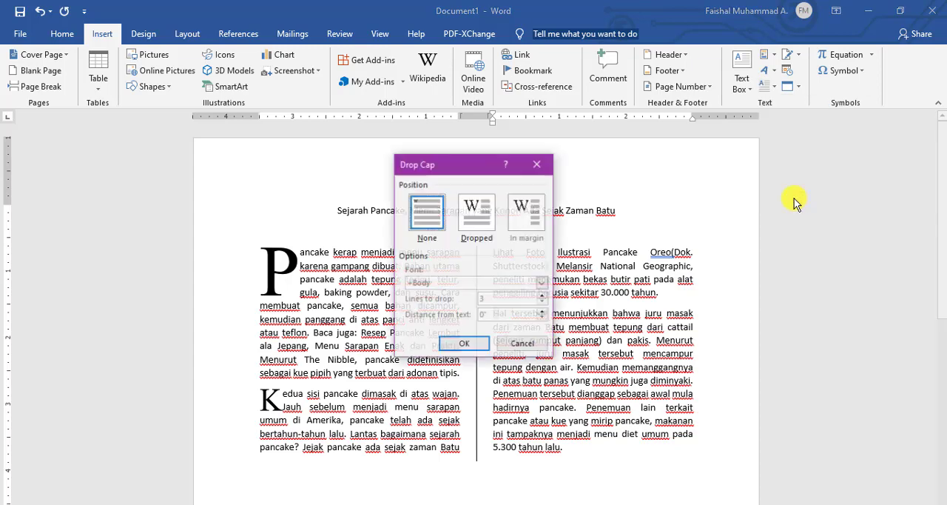
{"action": "left_click", "coordinate": [480, 214]}
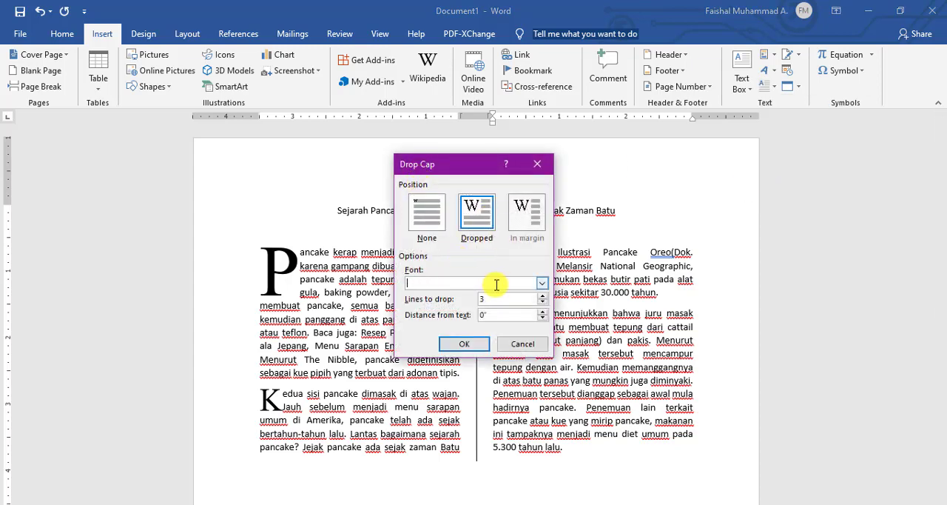
{"action": "left_click", "coordinate": [496, 284]}
{"action": "type", "text": "ti"}
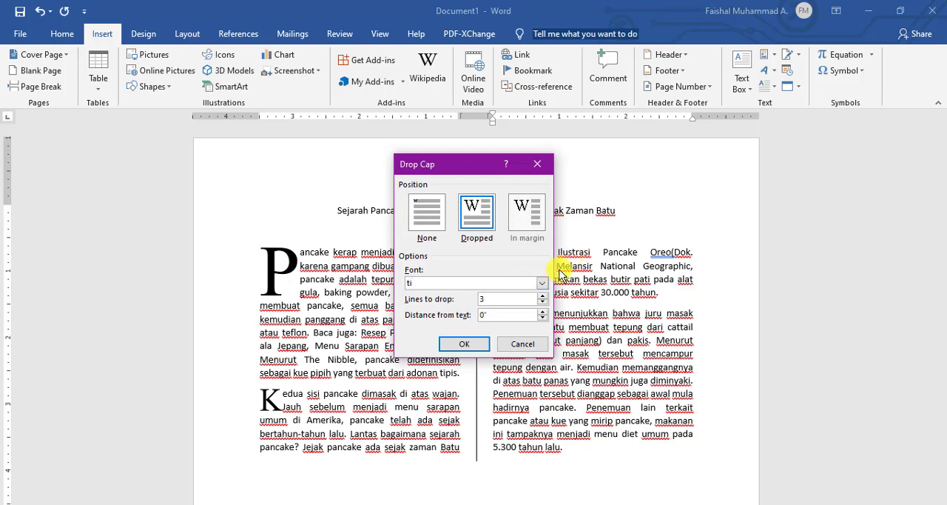
{"action": "left_click", "coordinate": [542, 283]}
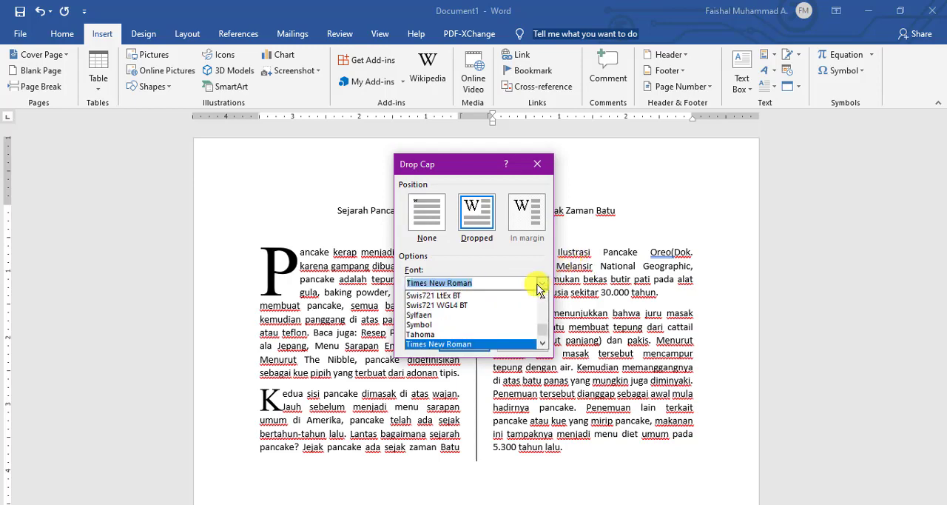
{"action": "left_click", "coordinate": [538, 284]}
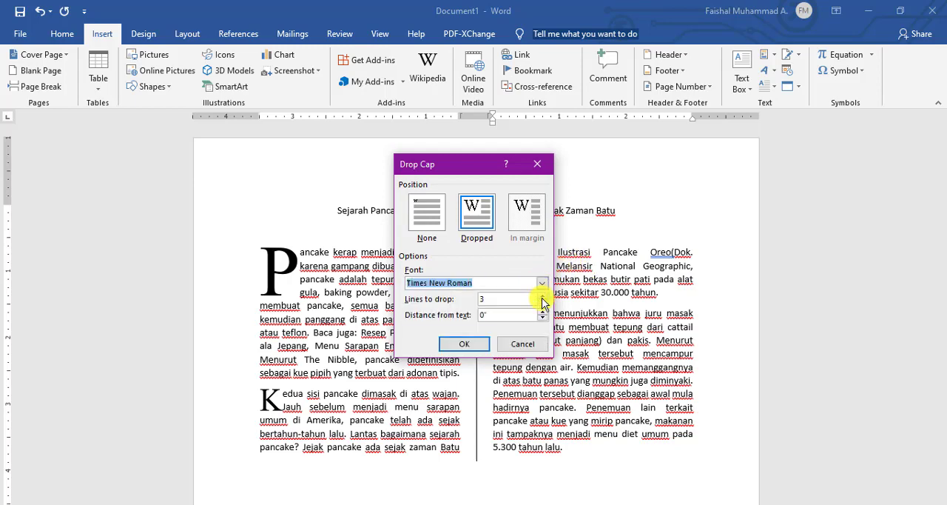
{"action": "left_click", "coordinate": [464, 343]}
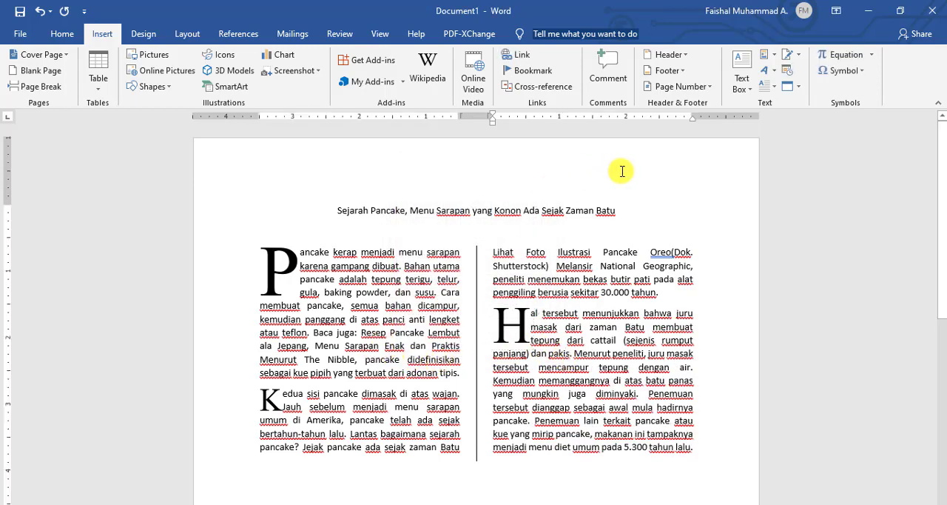
Format the article title as bold, size 26, in Times New Roman.
{"action": "triple_click", "coordinate": [366, 213]}
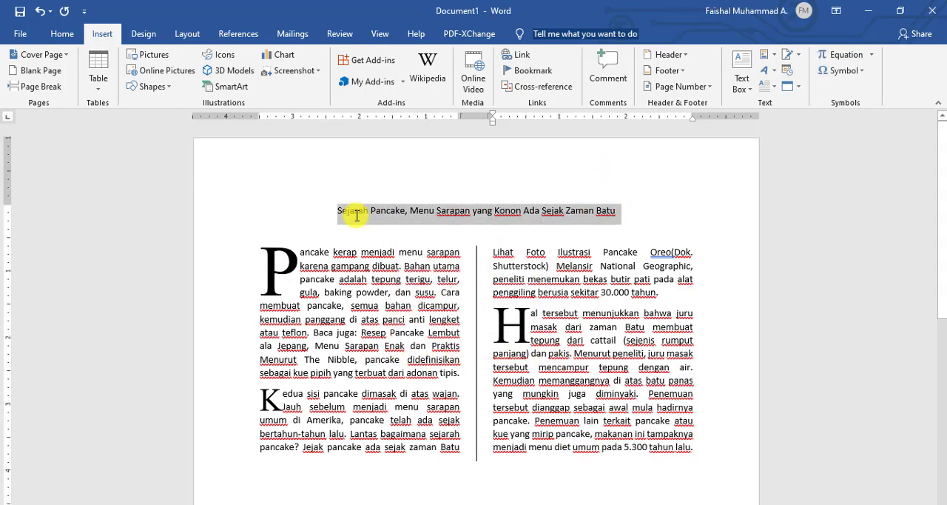
{"action": "left_click", "coordinate": [60, 35]}
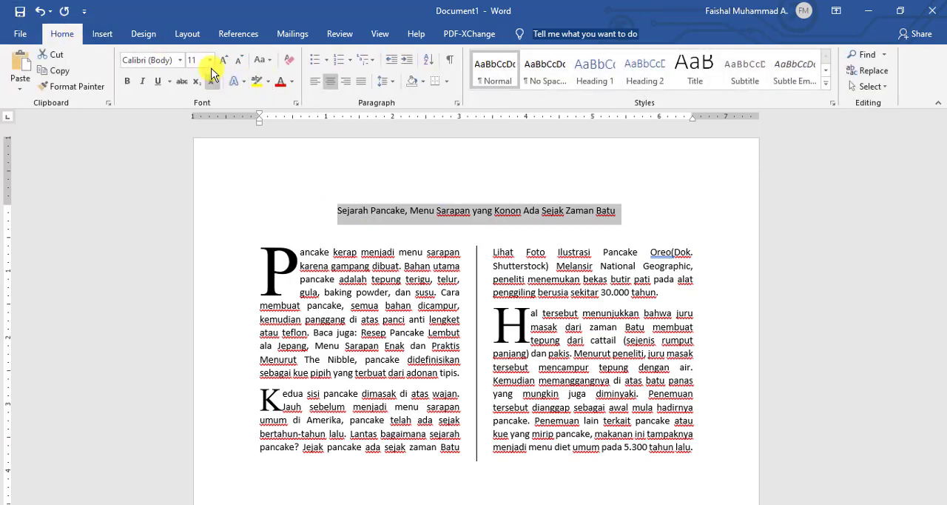
{"action": "left_click", "coordinate": [133, 85]}
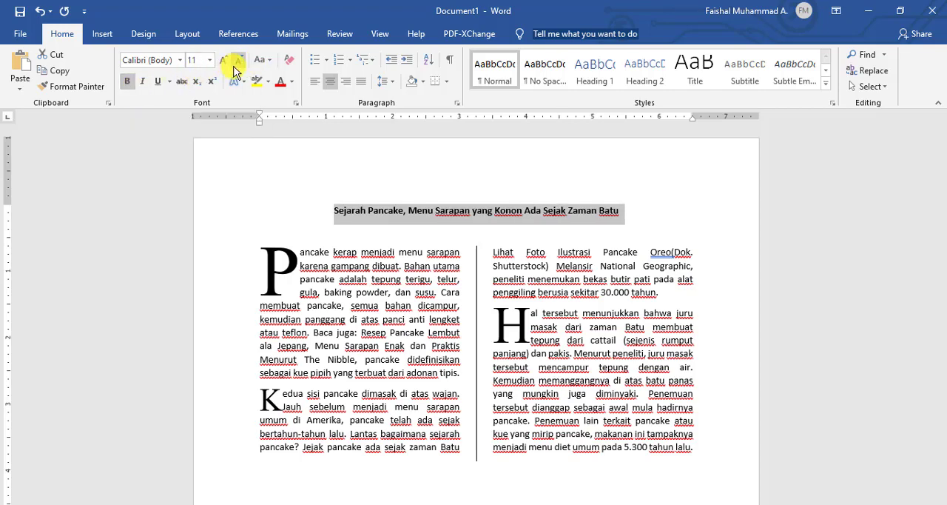
{"action": "left_click", "coordinate": [210, 60]}
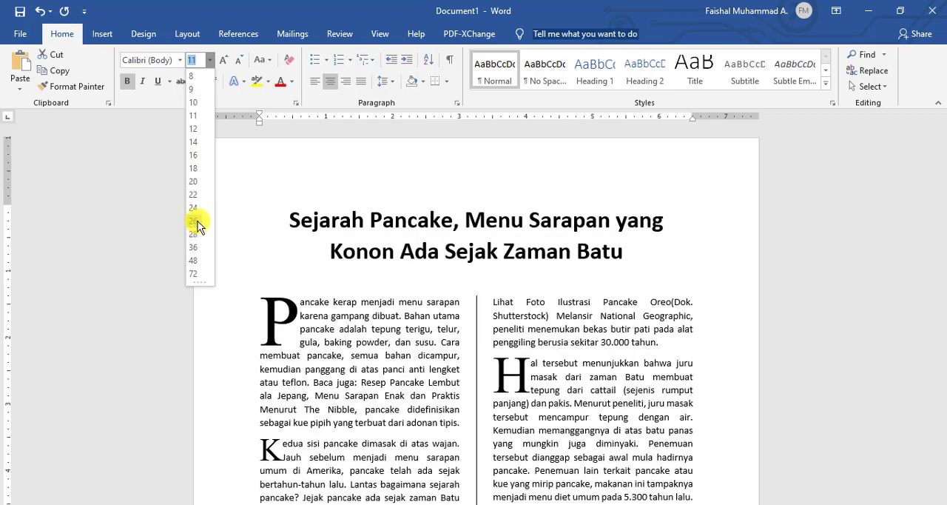
{"action": "left_click", "coordinate": [194, 222]}
{"action": "left_click", "coordinate": [180, 60]}
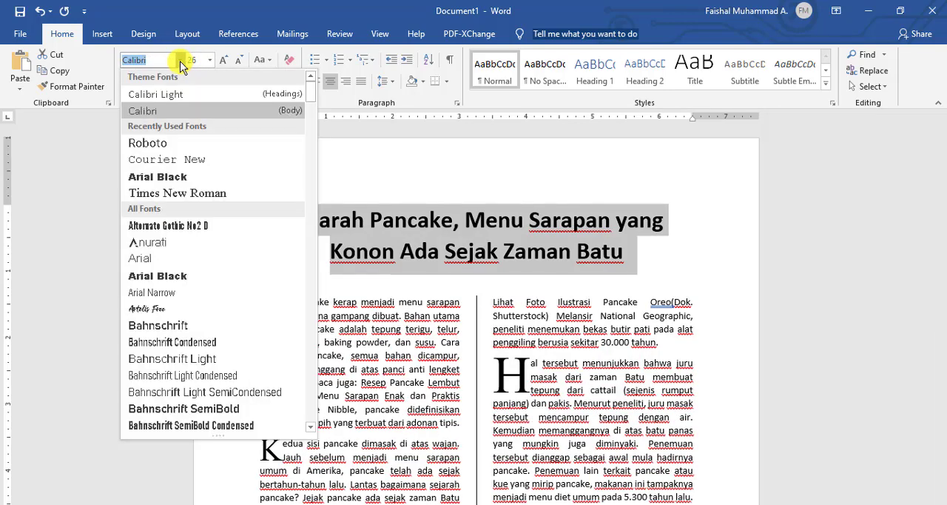
{"action": "left_click", "coordinate": [190, 194]}
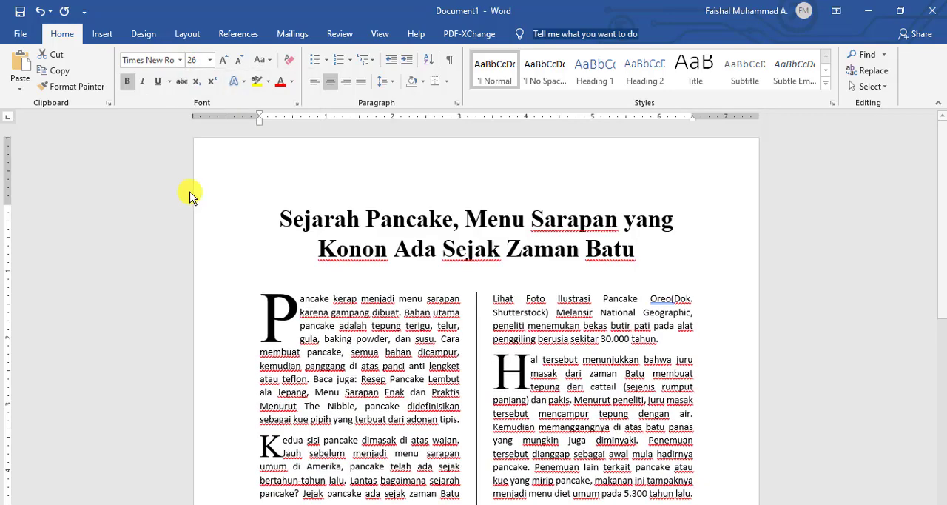
{"action": "left_click", "coordinate": [476, 251]}
{"action": "scroll", "coordinate": [479, 281], "scroll_direction": "down", "scroll_amount": 3}
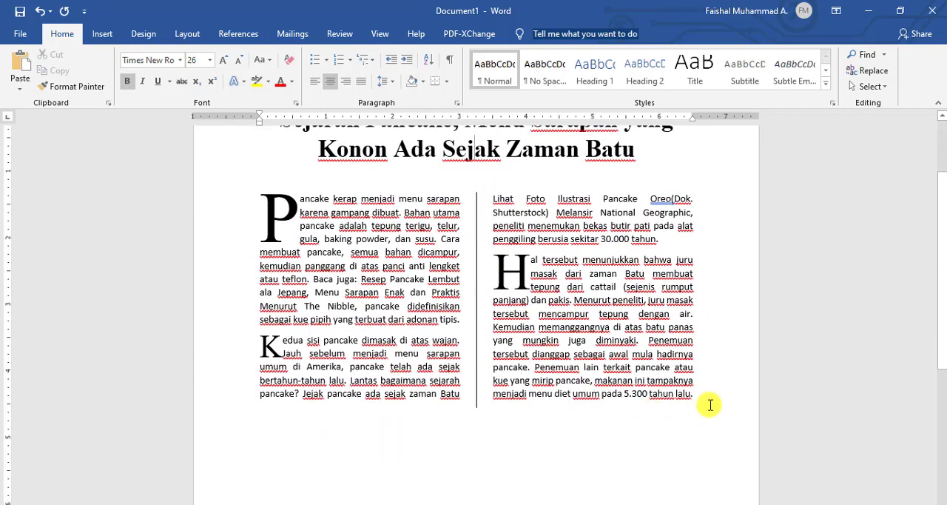
{"action": "left_click_drag", "start_coordinate": [711, 427], "coordinate": [294, 157]}
{"action": "key", "text": "ctrl+c"}
{"action": "left_click", "coordinate": [390, 311]}
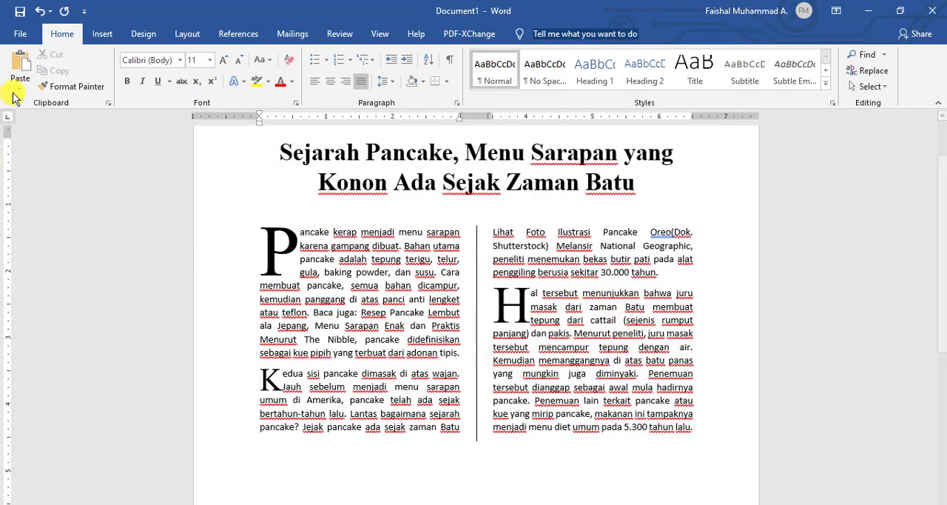
{"action": "scroll", "coordinate": [387, 241], "scroll_direction": "up", "scroll_amount": 3}
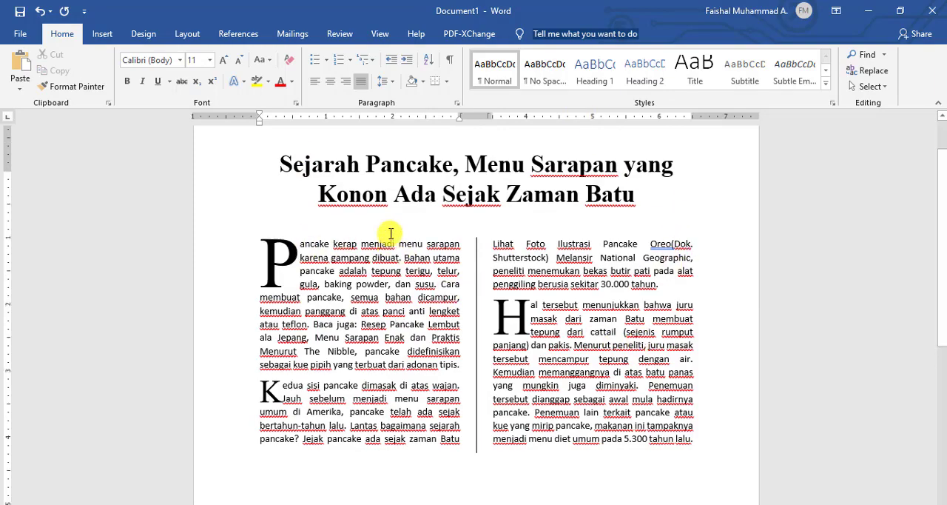
{"action": "scroll", "coordinate": [392, 244], "scroll_direction": "down", "scroll_amount": 1}
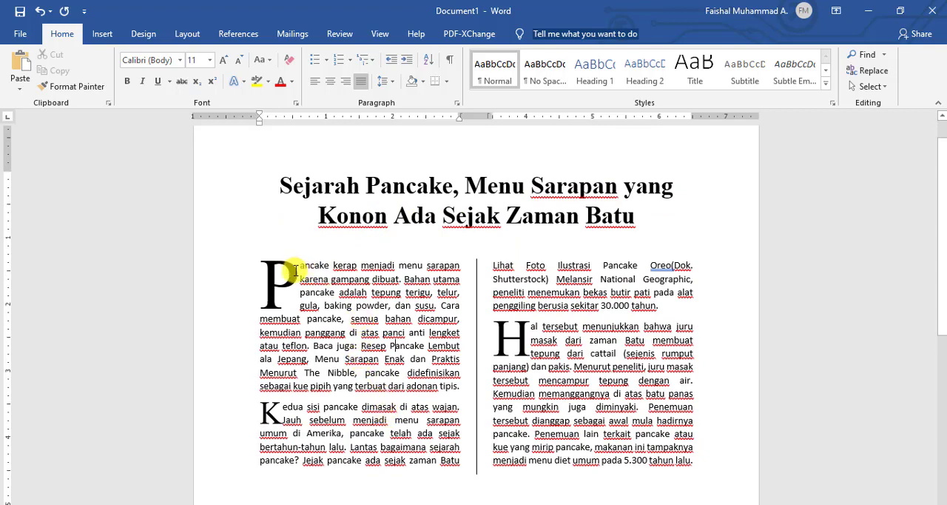
{"action": "left_click_drag", "start_coordinate": [300, 265], "coordinate": [692, 461]}
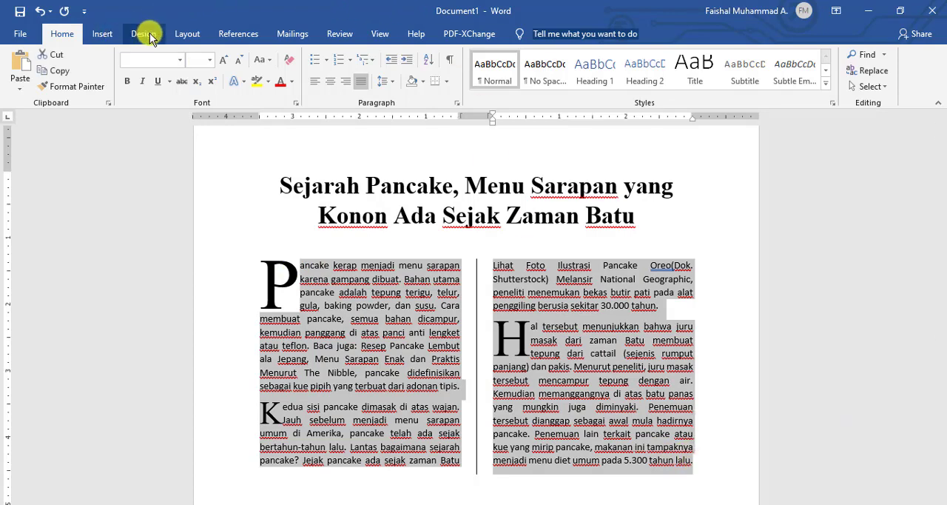
{"action": "left_click", "coordinate": [190, 34]}
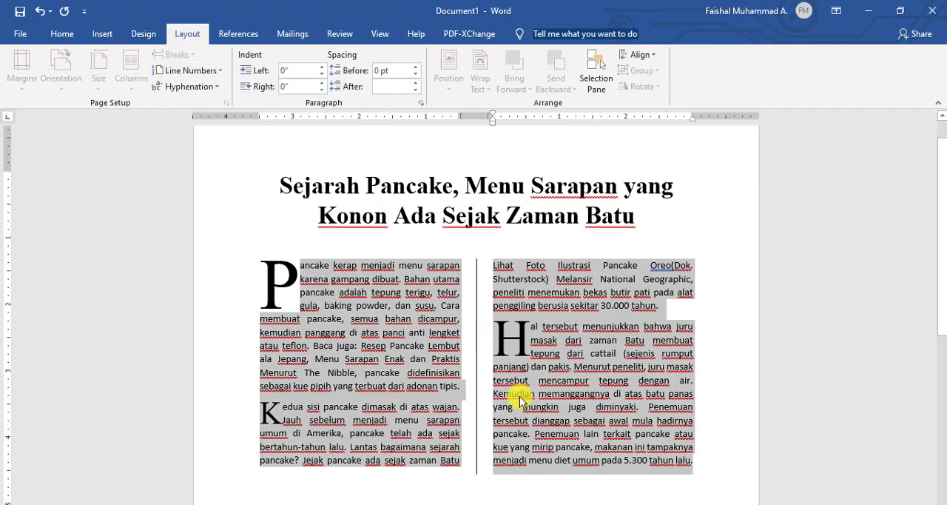
{"action": "left_click", "coordinate": [426, 379]}
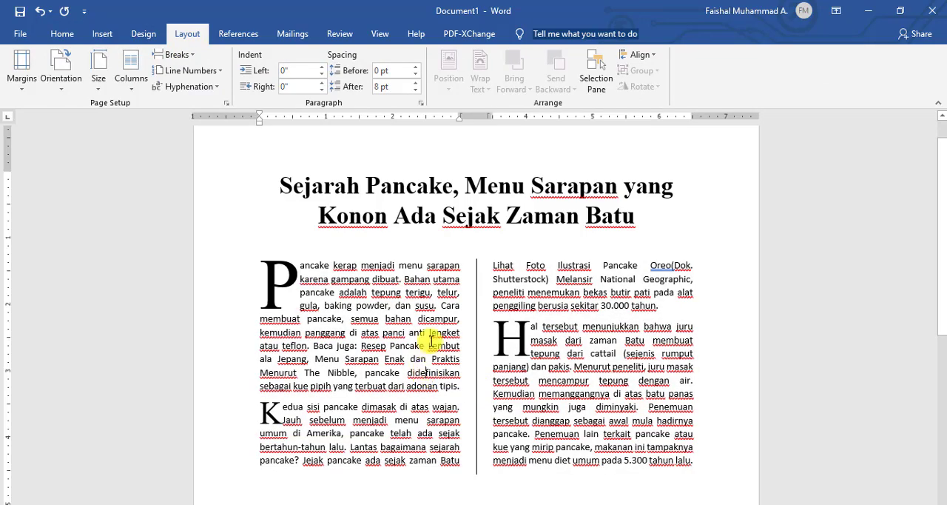
{"action": "scroll", "coordinate": [436, 340], "scroll_direction": "down", "scroll_amount": 2}
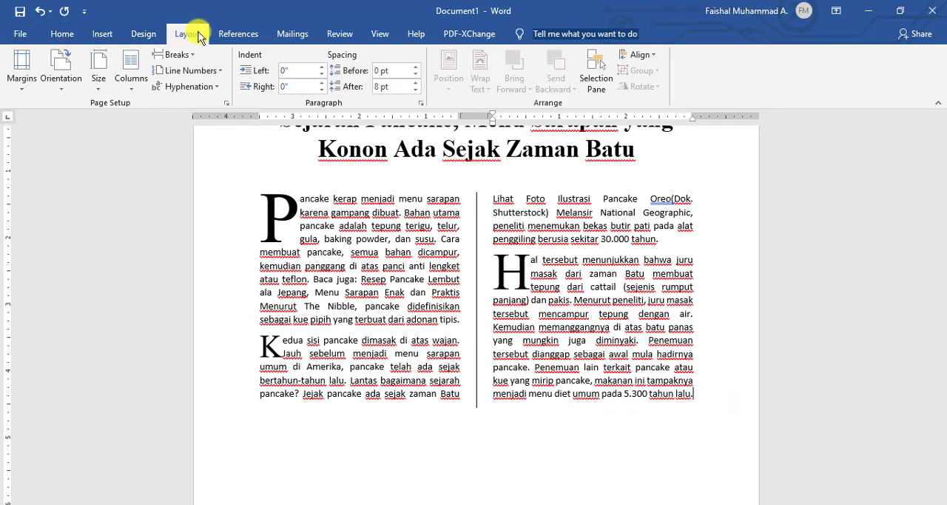
Try to insert a page break directly after the last sentence of the two-column text.
{"action": "left_click", "coordinate": [139, 35]}
{"action": "left_click", "coordinate": [104, 31]}
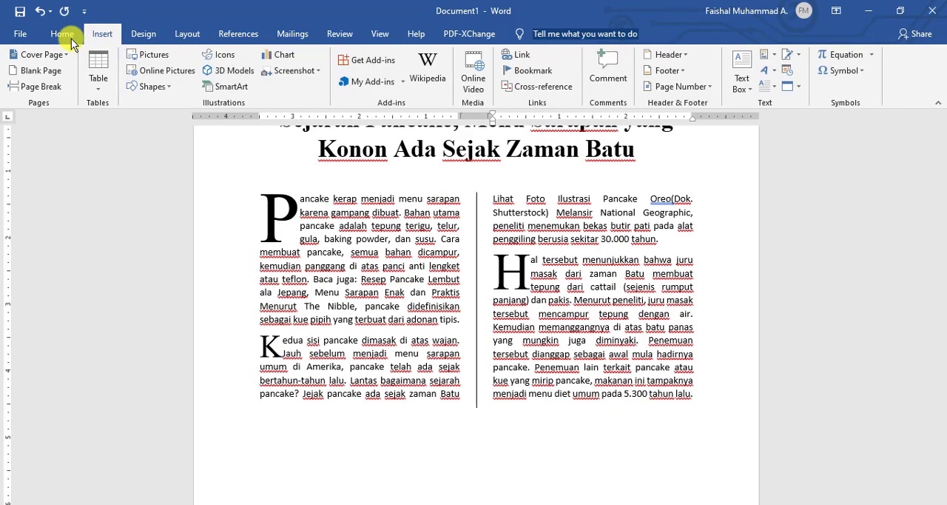
{"action": "left_click", "coordinate": [41, 88]}
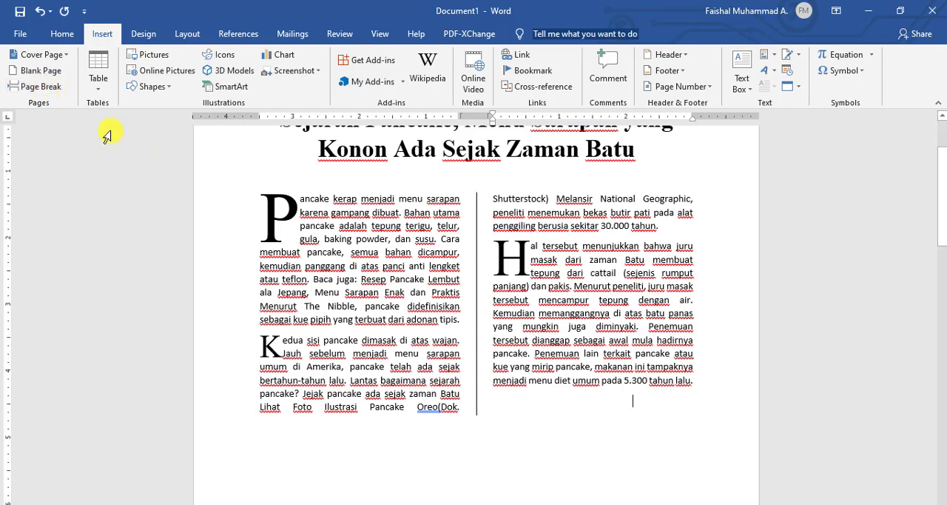
{"action": "key", "text": "ctrl+z"}
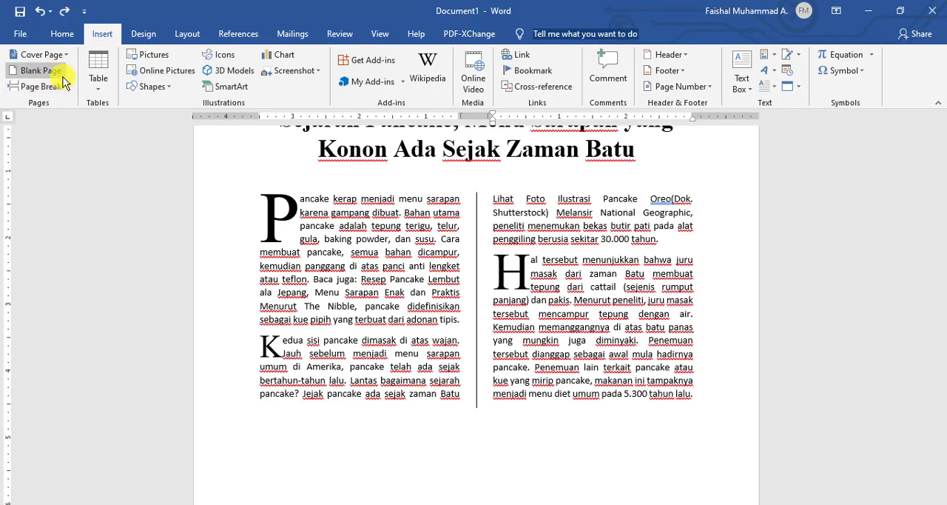
{"action": "key", "text": "ctrl+y"}
{"action": "key", "text": "ctrl+z"}
Place the cursor on the empty line below the two-column text and insert a page break there.
{"action": "double_click", "coordinate": [268, 430]}
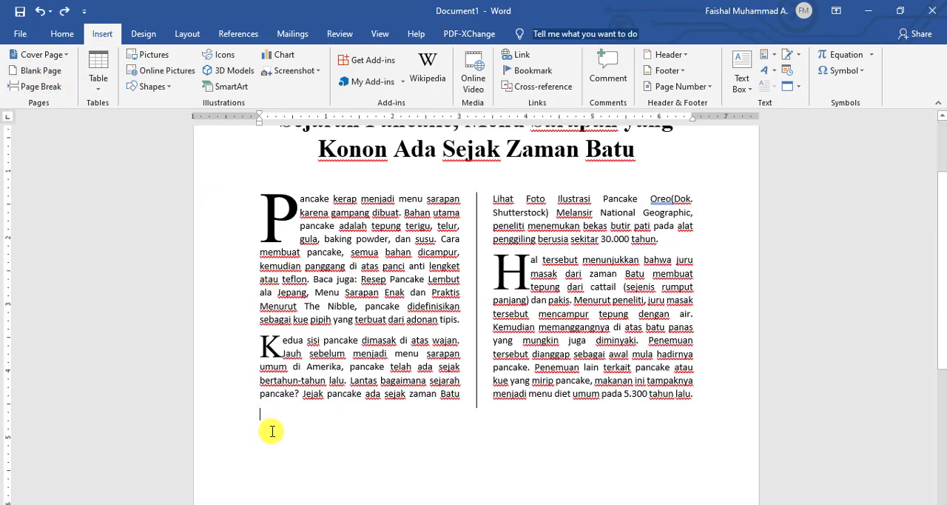
{"action": "left_click", "coordinate": [48, 87]}
{"action": "scroll", "coordinate": [288, 340], "scroll_direction": "down", "scroll_amount": 4}
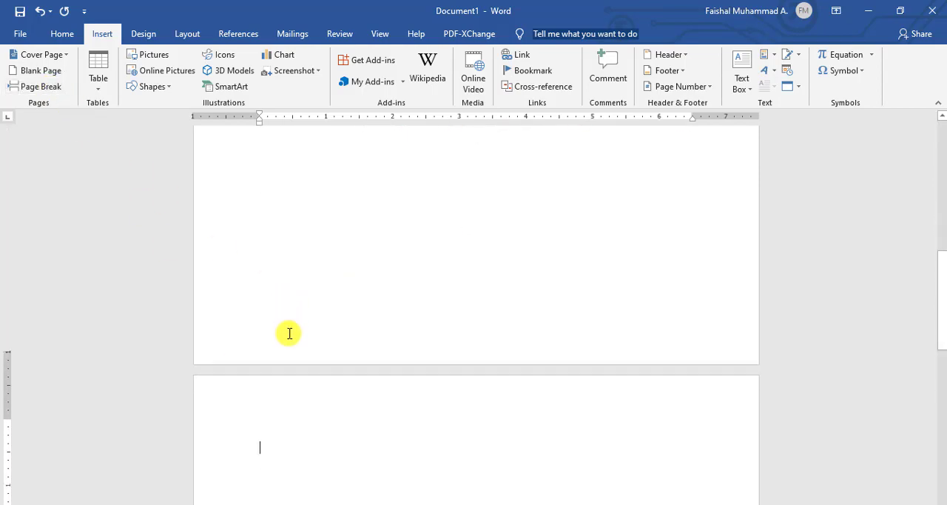
Paste the pancake article onto the new page and justify its two body paragraphs.
{"action": "key", "text": "ctrl+v"}
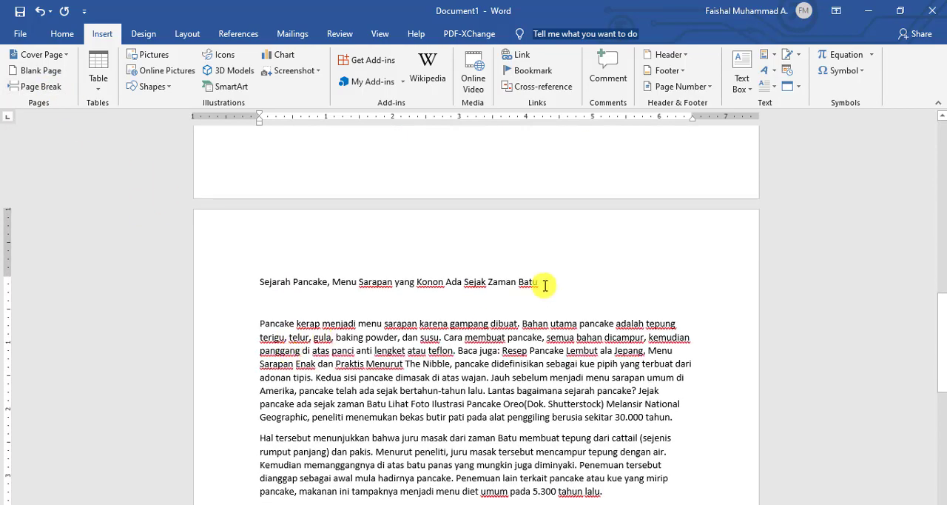
{"action": "scroll", "coordinate": [447, 357], "scroll_direction": "down", "scroll_amount": 1}
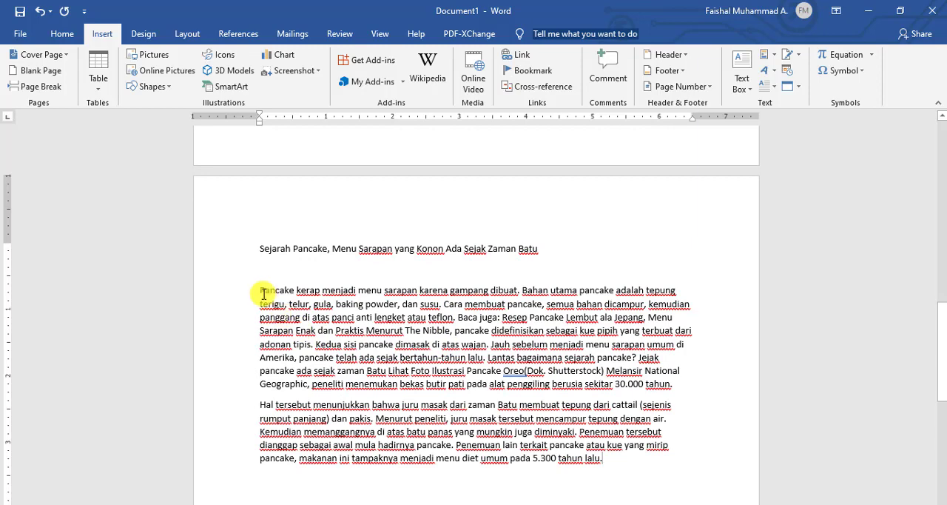
{"action": "left_click_drag", "start_coordinate": [262, 292], "coordinate": [608, 458]}
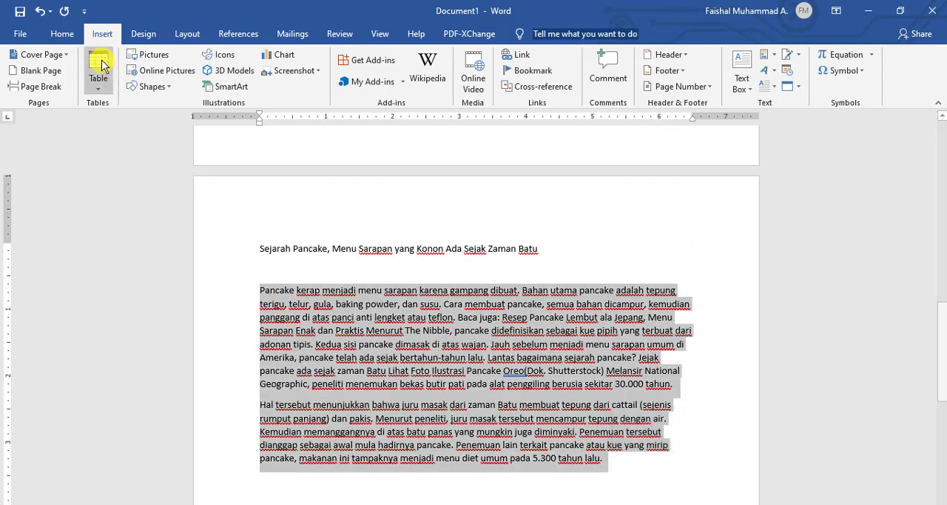
{"action": "left_click", "coordinate": [67, 35]}
{"action": "left_click", "coordinate": [361, 81]}
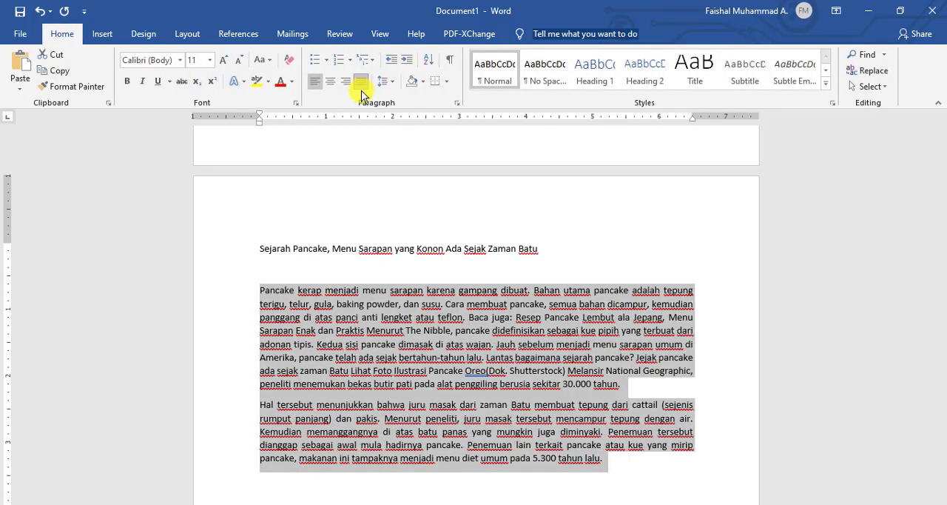
{"action": "left_click", "coordinate": [603, 458]}
Center the title of the pasted article above its body text.
{"action": "left_click_drag", "start_coordinate": [538, 249], "coordinate": [260, 246]}
{"action": "left_click", "coordinate": [330, 81]}
{"action": "left_click", "coordinate": [463, 371]}
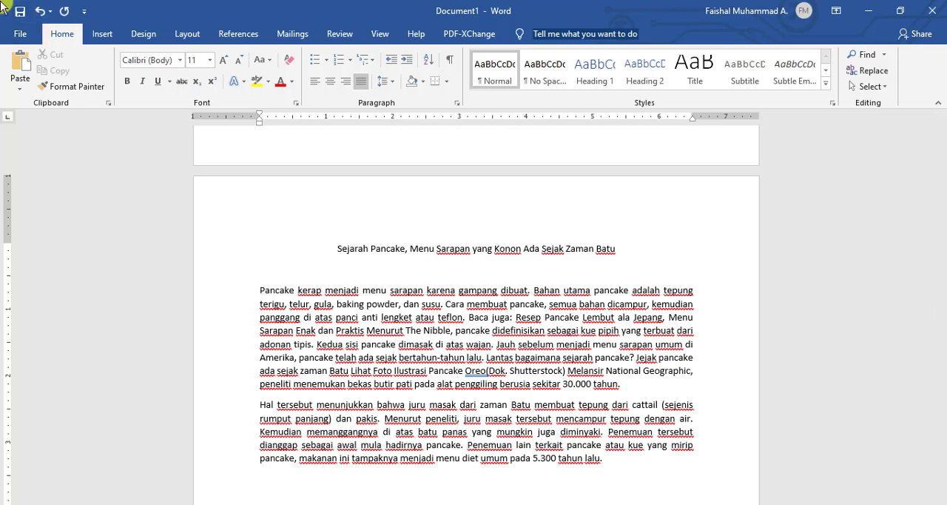
Change the measurement units in the advanced display options to Centimeters.
{"action": "left_click", "coordinate": [23, 34]}
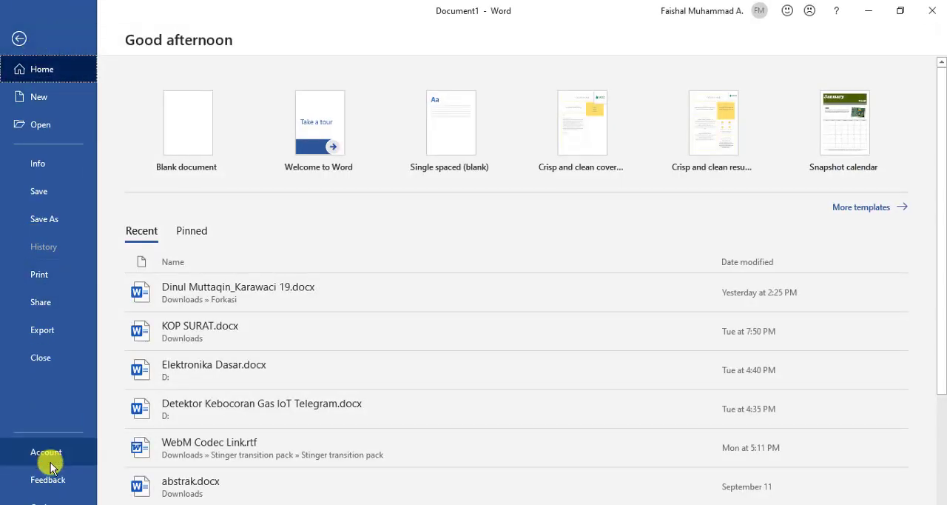
{"action": "left_click", "coordinate": [55, 501]}
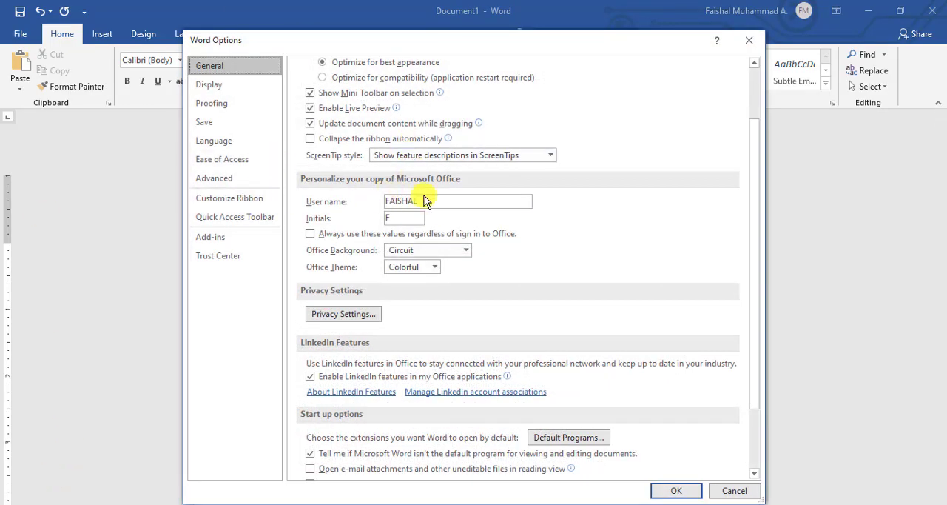
{"action": "left_click", "coordinate": [237, 178]}
{"action": "scroll", "coordinate": [474, 247], "scroll_direction": "down", "scroll_amount": 3}
{"action": "scroll", "coordinate": [468, 255], "scroll_direction": "down", "scroll_amount": 13}
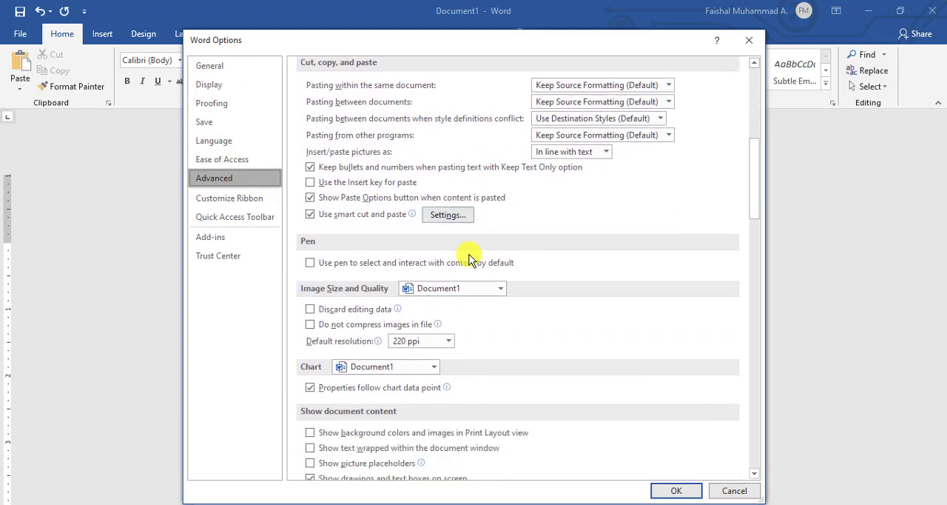
{"action": "scroll", "coordinate": [468, 259], "scroll_direction": "down", "scroll_amount": 6}
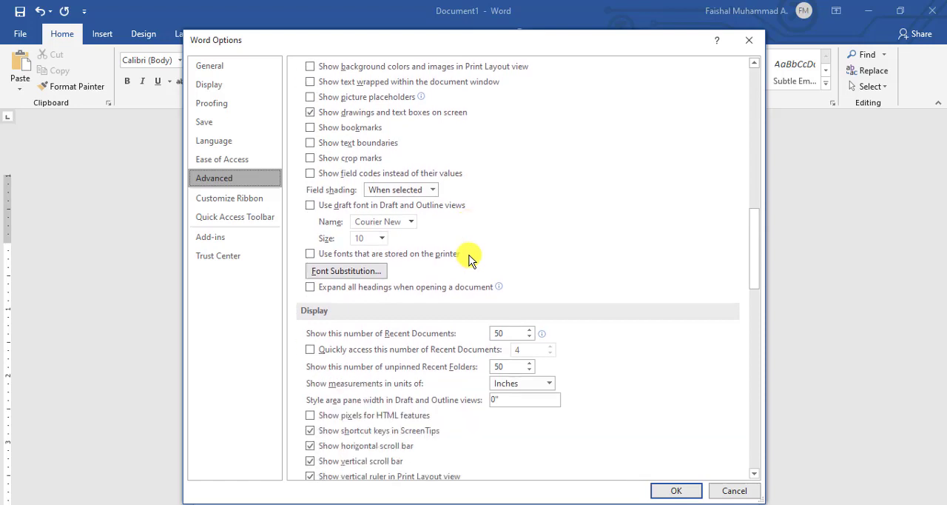
{"action": "left_click", "coordinate": [548, 382]}
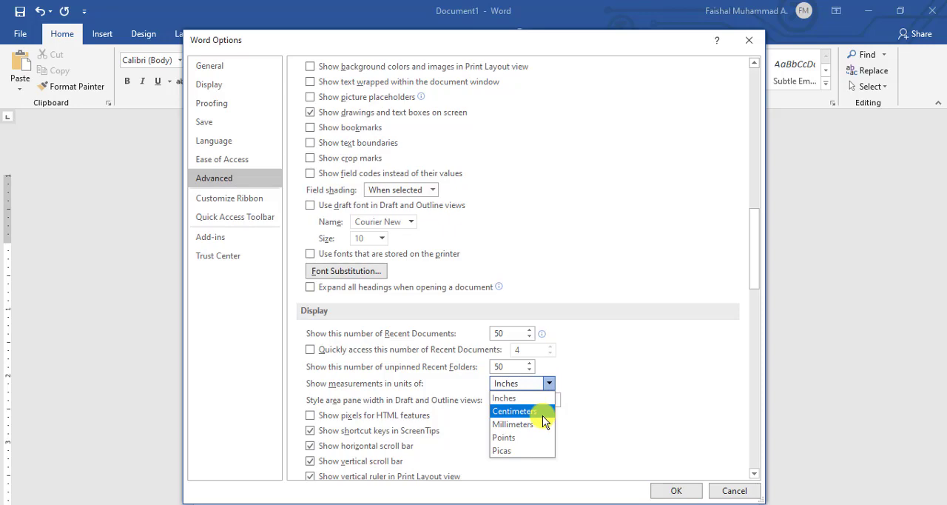
{"action": "left_click", "coordinate": [542, 413]}
{"action": "left_click", "coordinate": [674, 490]}
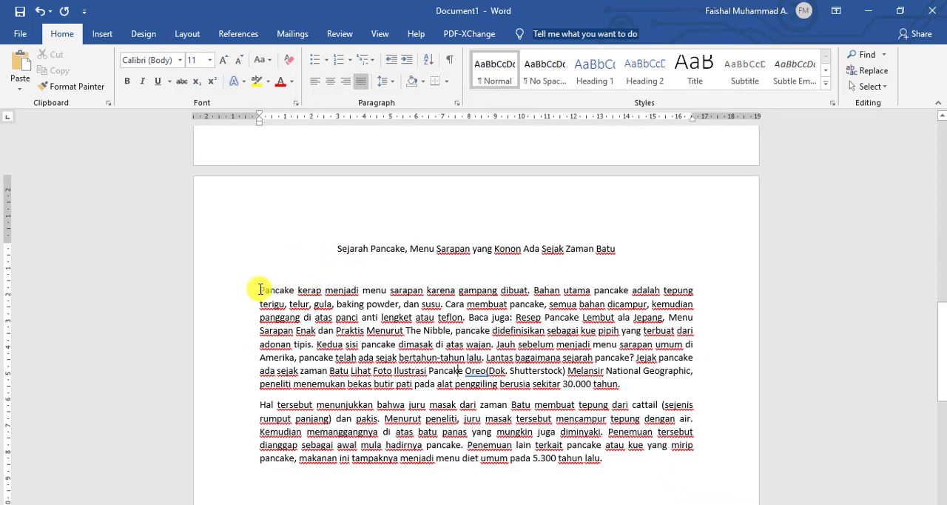
Try to lay out the pasted article's two body paragraphs in two columns, and undo the change.
{"action": "left_click_drag", "start_coordinate": [260, 290], "coordinate": [608, 453]}
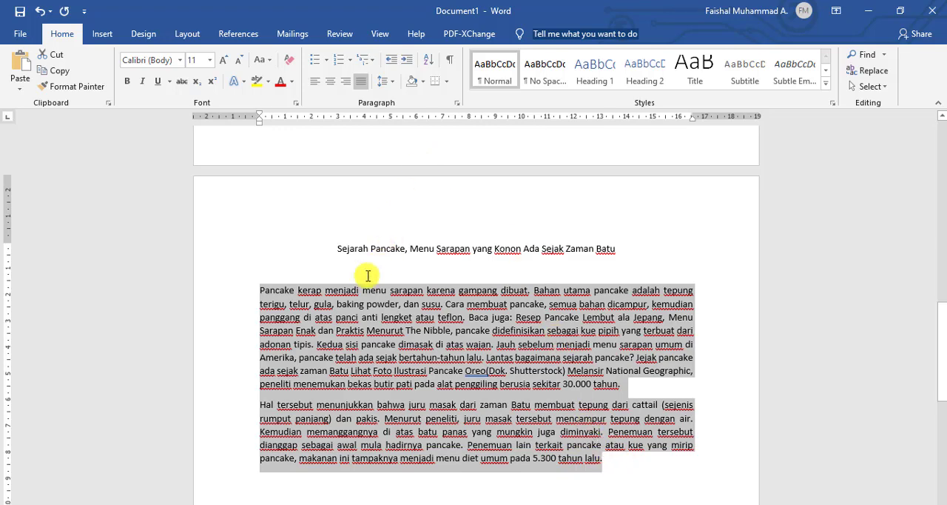
{"action": "left_click", "coordinate": [336, 316]}
{"action": "left_click_drag", "start_coordinate": [259, 290], "coordinate": [615, 467]}
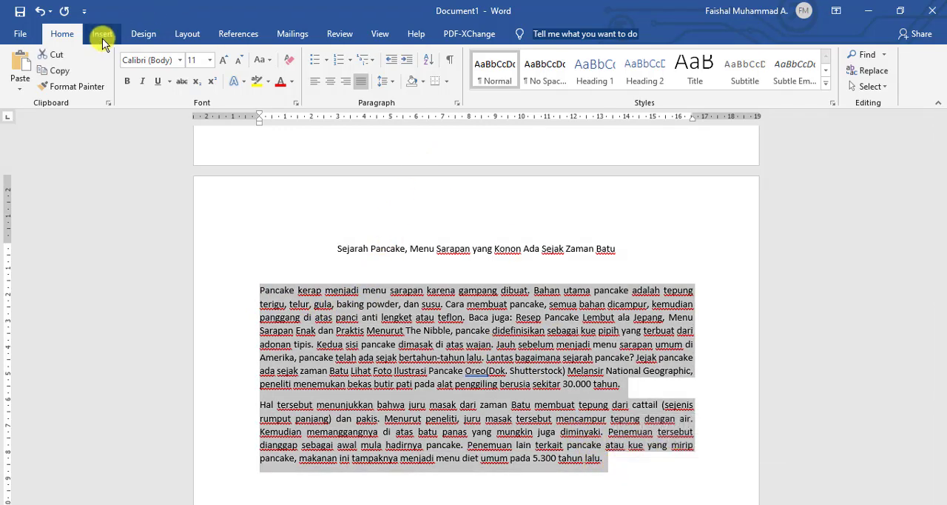
{"action": "left_click", "coordinate": [187, 34]}
{"action": "left_click", "coordinate": [134, 86]}
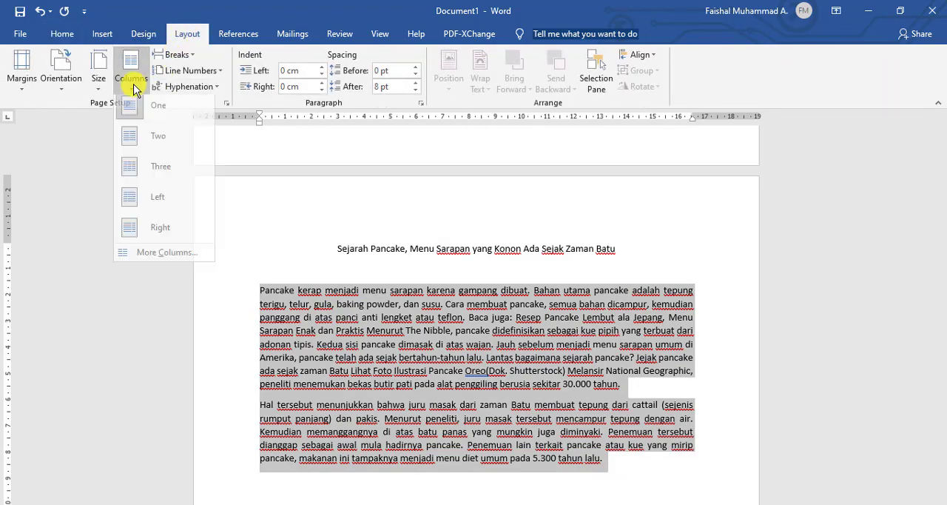
{"action": "left_click", "coordinate": [176, 254]}
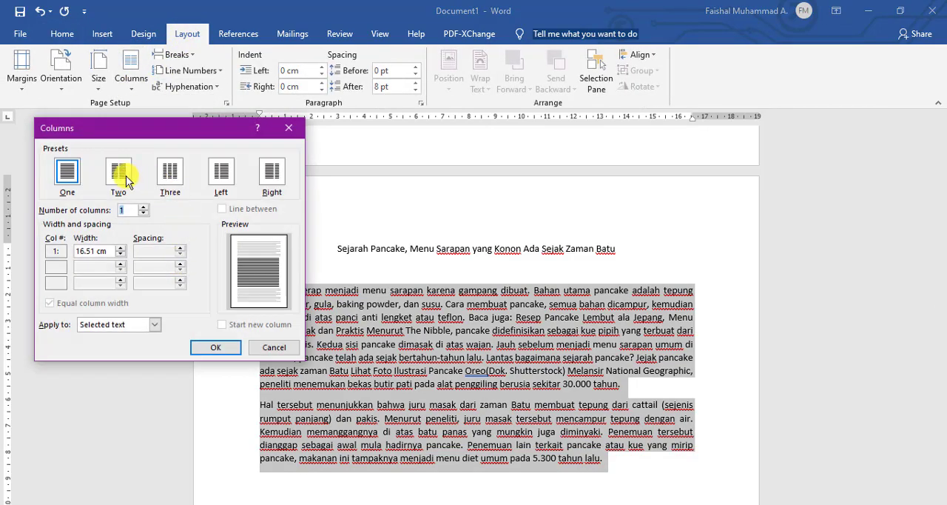
{"action": "left_click", "coordinate": [126, 178]}
{"action": "left_click", "coordinate": [221, 349]}
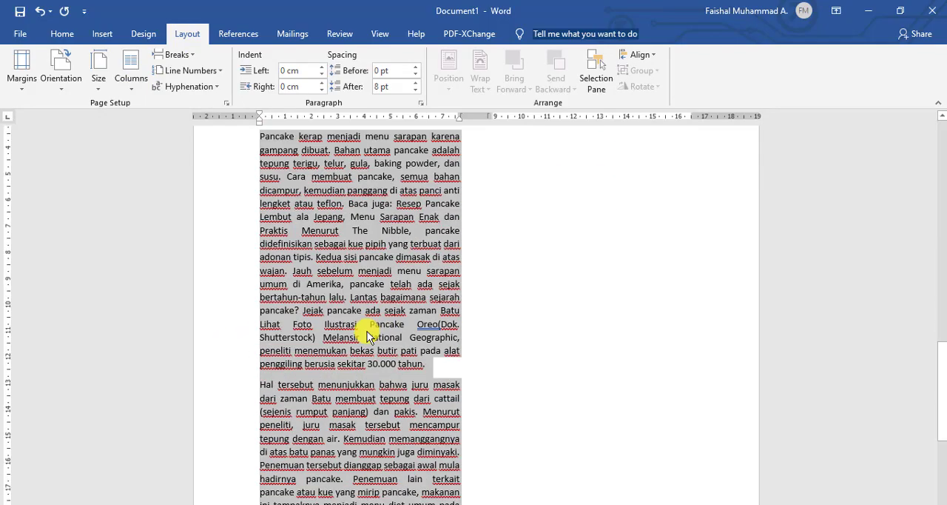
{"action": "scroll", "coordinate": [370, 322], "scroll_direction": "down", "scroll_amount": 6}
{"action": "scroll", "coordinate": [373, 311], "scroll_direction": "up", "scroll_amount": 7}
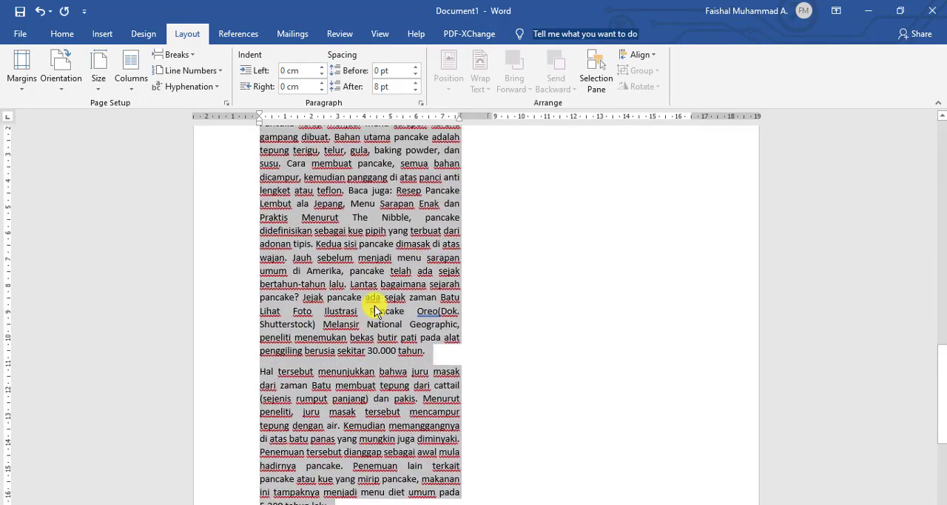
{"action": "key", "text": "ctrl+z"}
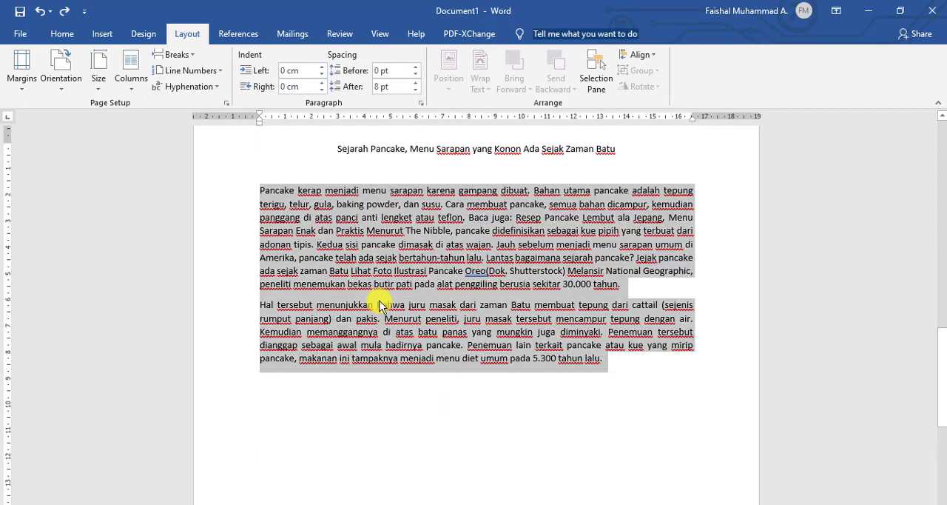
Choose the Three columns preset for the pasted article's two body paragraphs.
{"action": "left_click", "coordinate": [316, 230]}
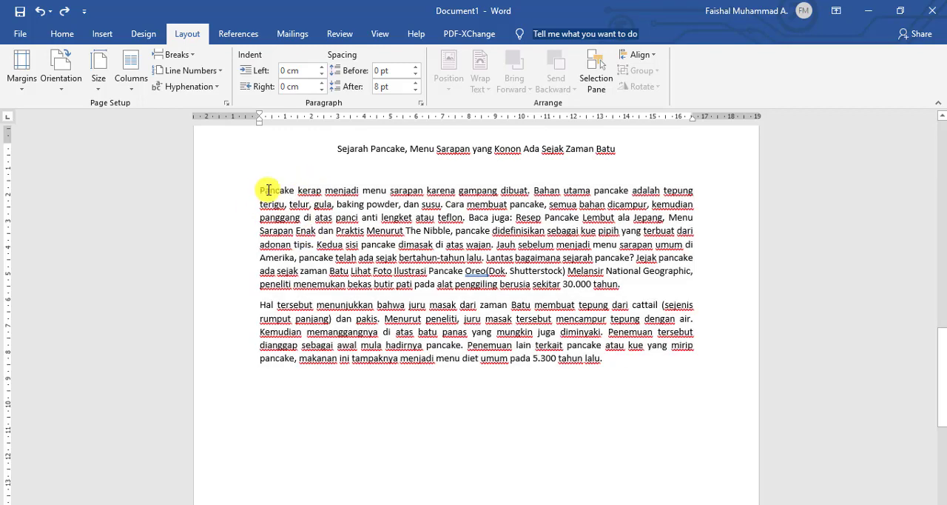
{"action": "left_click_drag", "start_coordinate": [260, 191], "coordinate": [601, 359]}
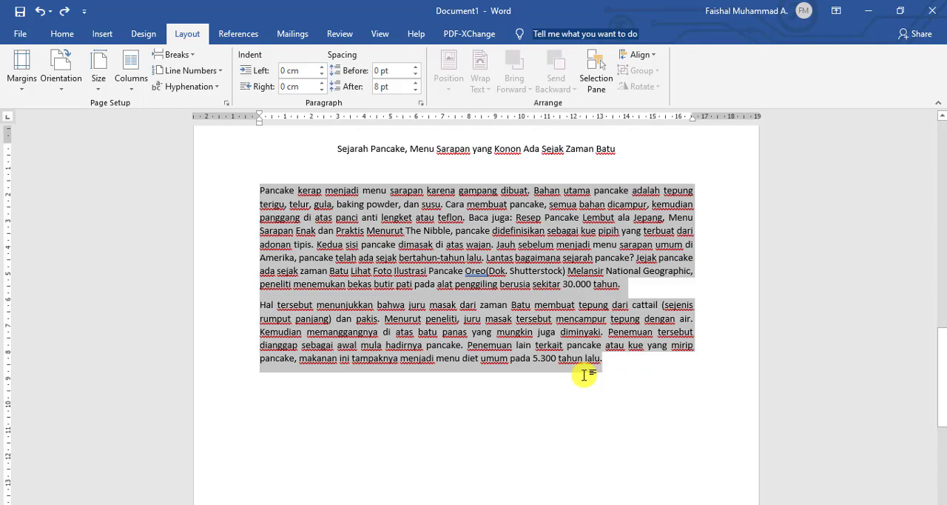
{"action": "left_click", "coordinate": [132, 81]}
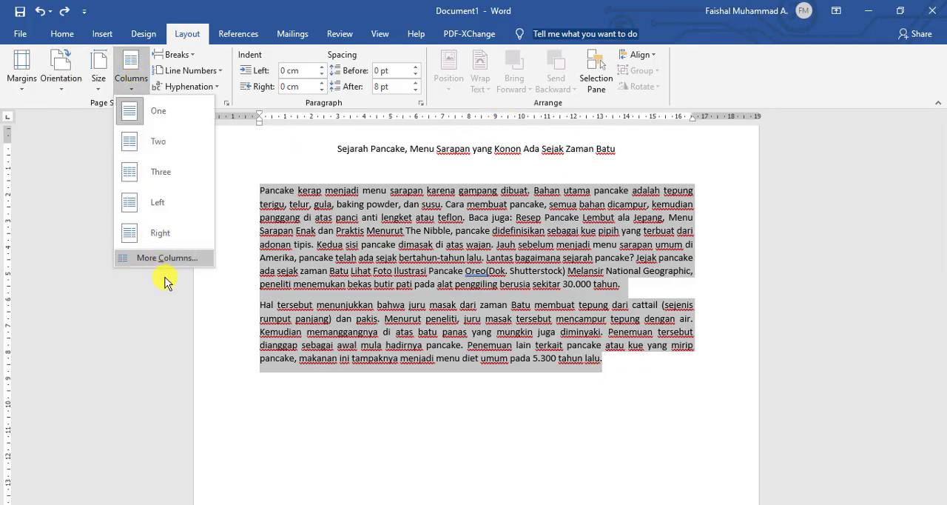
{"action": "left_click", "coordinate": [165, 259]}
{"action": "left_click", "coordinate": [169, 172]}
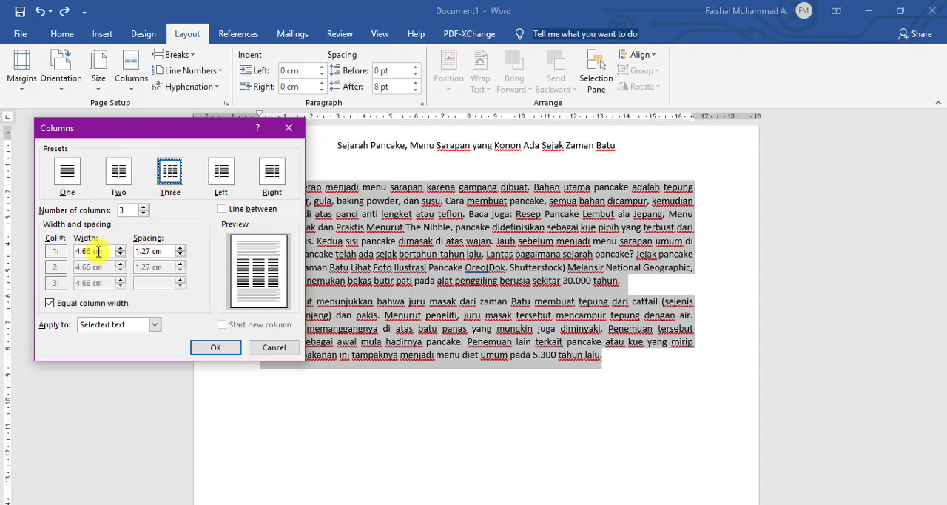
Turn off equal column width, set columns 1 and 3 to 2.5 cm wide, and apply the layout with a line between columns.
{"action": "left_click", "coordinate": [49, 303]}
{"action": "double_click", "coordinate": [85, 251]}
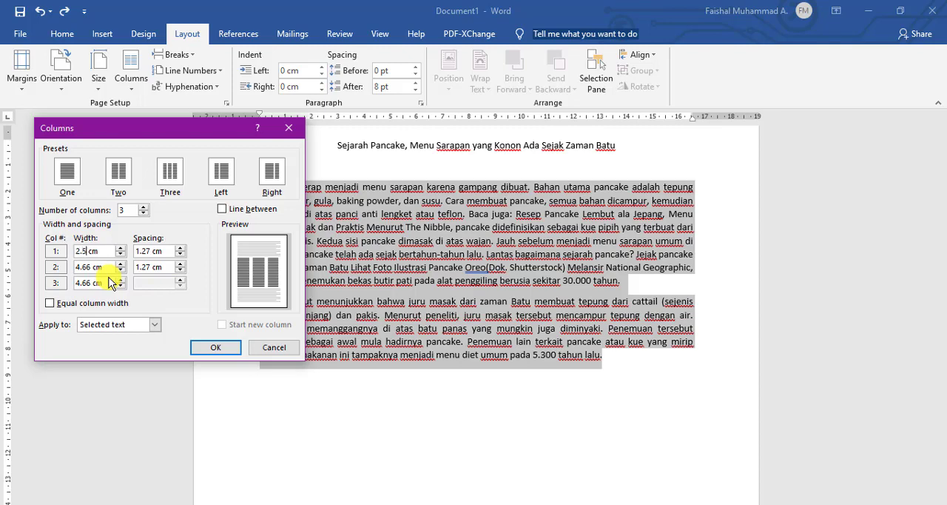
{"action": "left_click", "coordinate": [93, 282]}
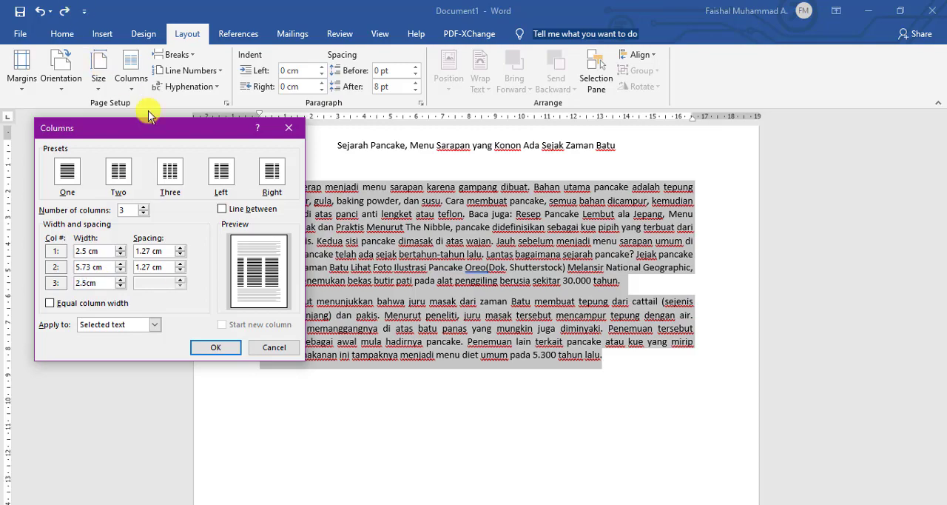
{"action": "left_click", "coordinate": [222, 209]}
{"action": "left_click", "coordinate": [223, 347]}
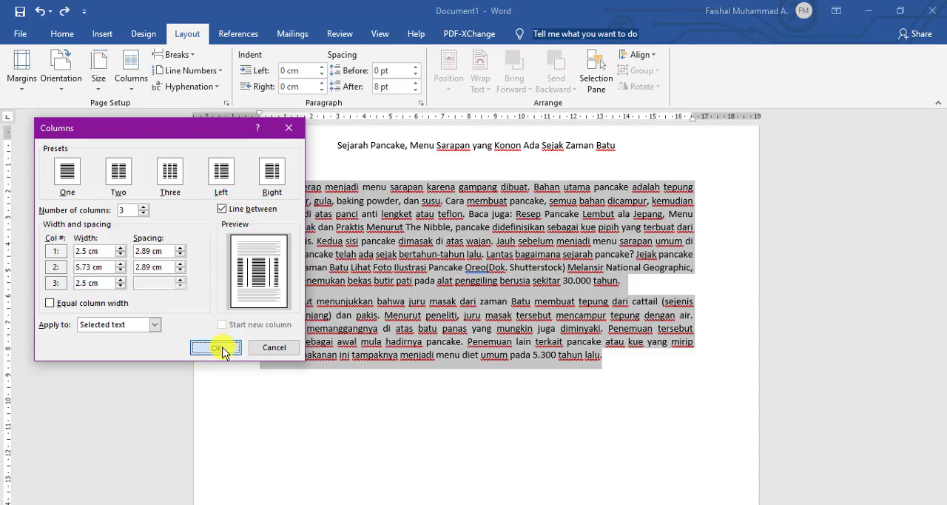
{"action": "scroll", "coordinate": [483, 352], "scroll_direction": "down", "scroll_amount": 5}
{"action": "scroll", "coordinate": [478, 355], "scroll_direction": "up", "scroll_amount": 4}
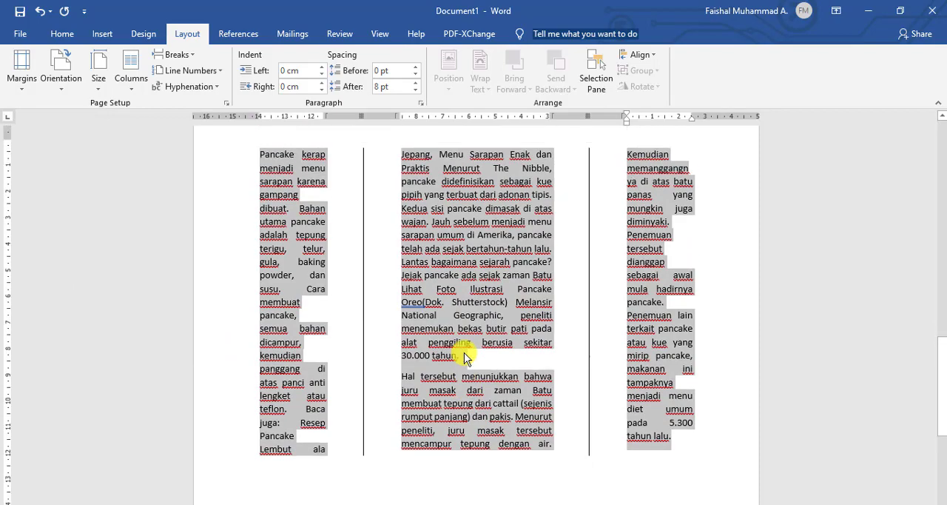
{"action": "left_click", "coordinate": [456, 287]}
{"action": "scroll", "coordinate": [437, 292], "scroll_direction": "up", "scroll_amount": 1}
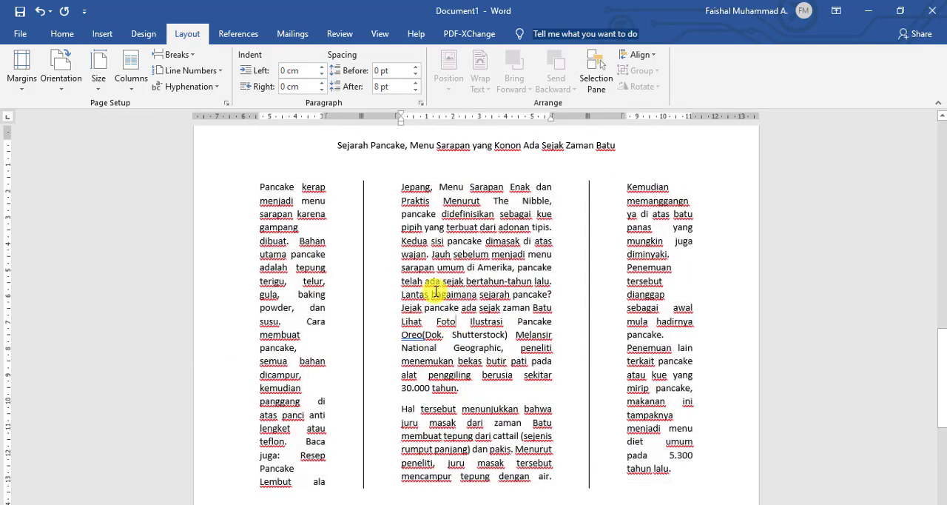
Add a dropped cap in Times New Roman, 4 lines deep, to the P that opens the article's first body paragraph.
{"action": "left_click", "coordinate": [257, 185]}
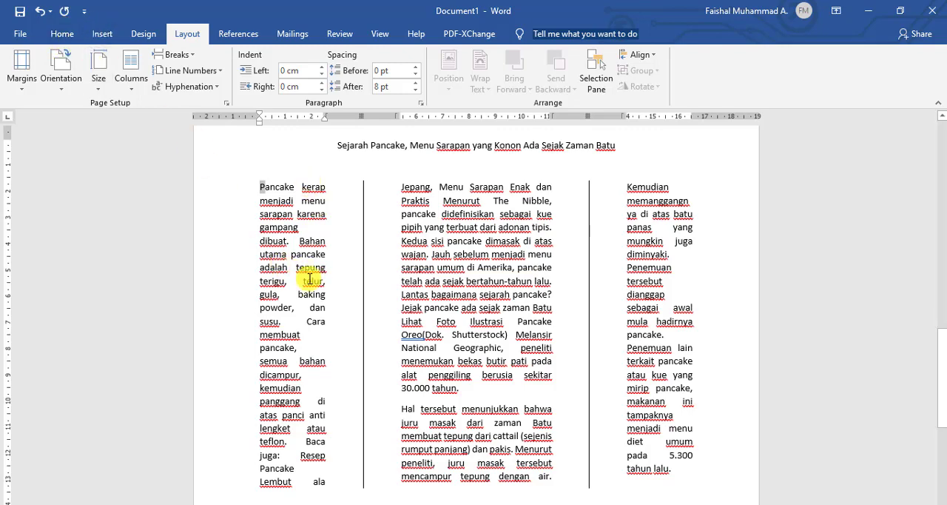
{"action": "left_click", "coordinate": [279, 226]}
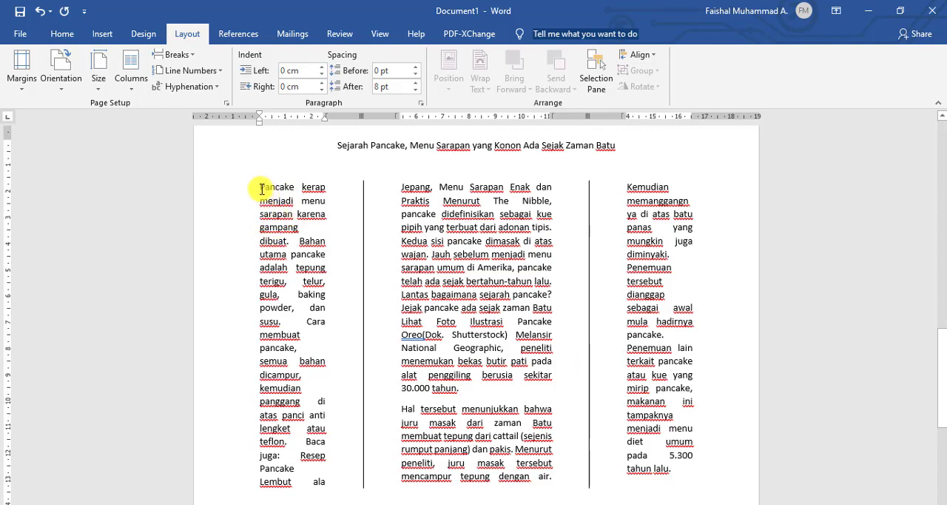
{"action": "left_click_drag", "start_coordinate": [260, 184], "coordinate": [266, 185]}
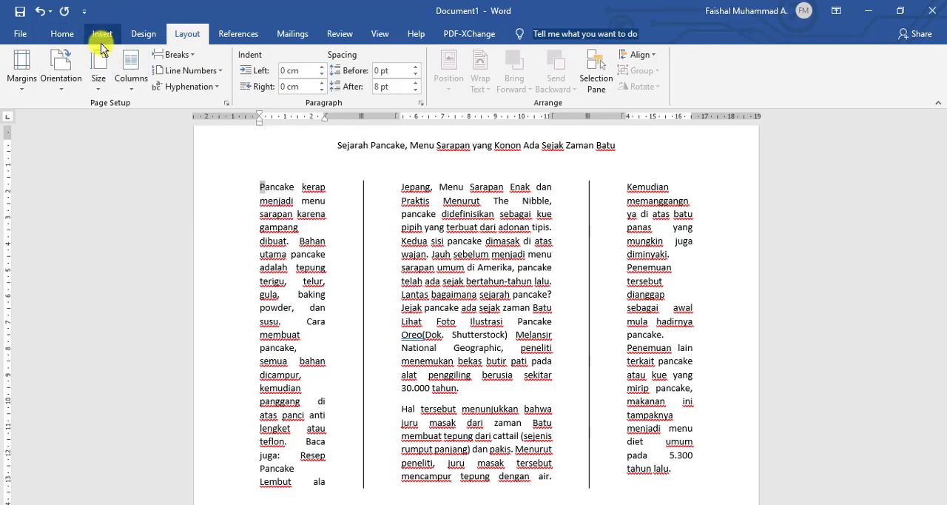
{"action": "left_click", "coordinate": [62, 34]}
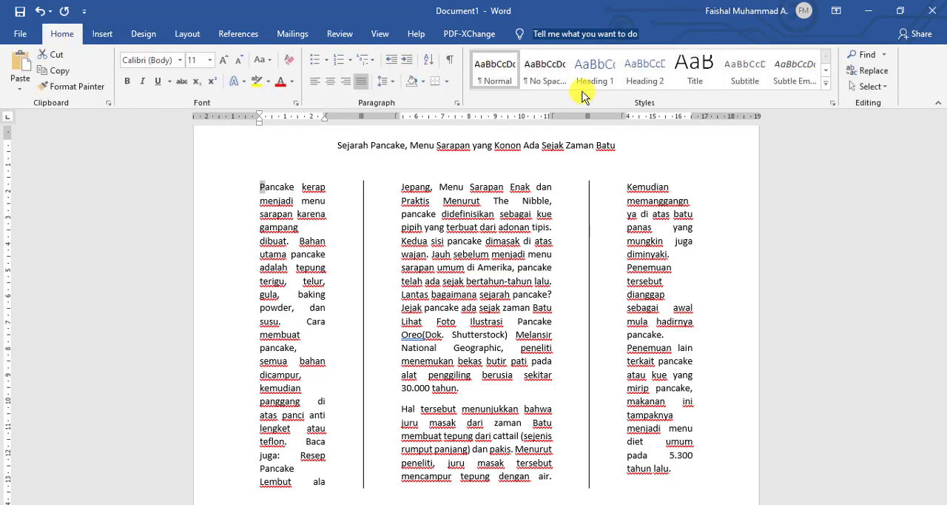
{"action": "left_click", "coordinate": [99, 33]}
{"action": "left_click", "coordinate": [775, 90]}
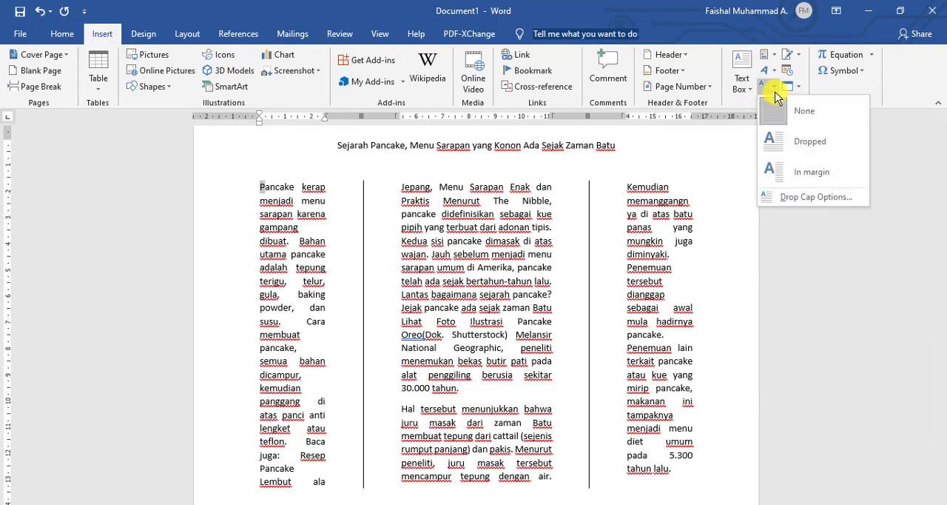
{"action": "left_click", "coordinate": [787, 197]}
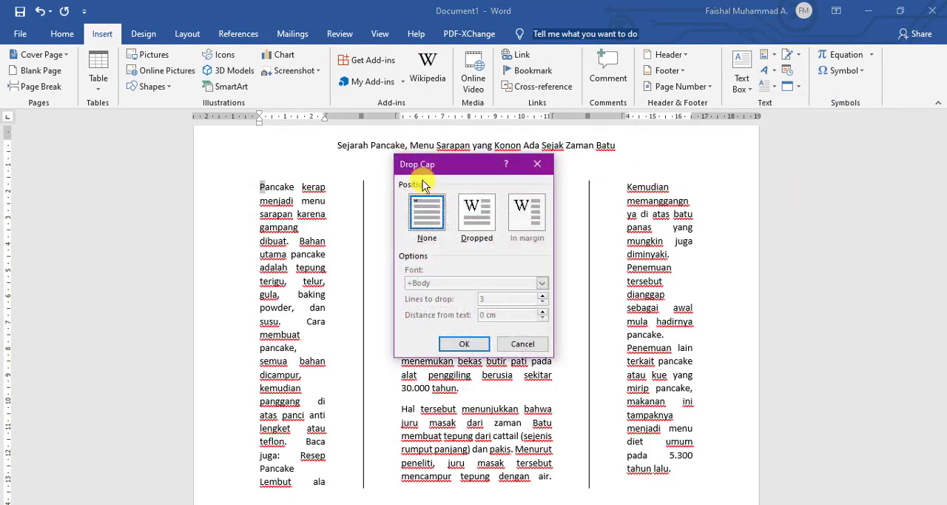
{"action": "left_click", "coordinate": [475, 211]}
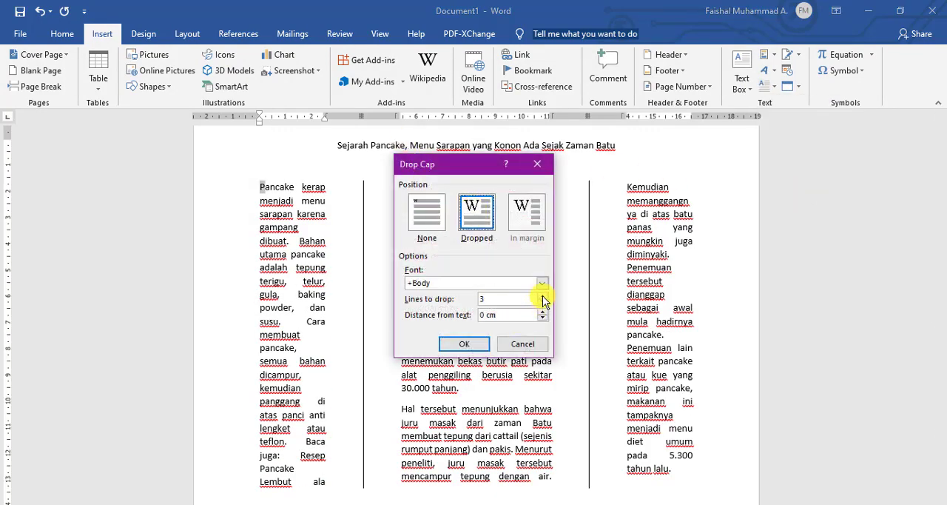
{"action": "left_click", "coordinate": [542, 283]}
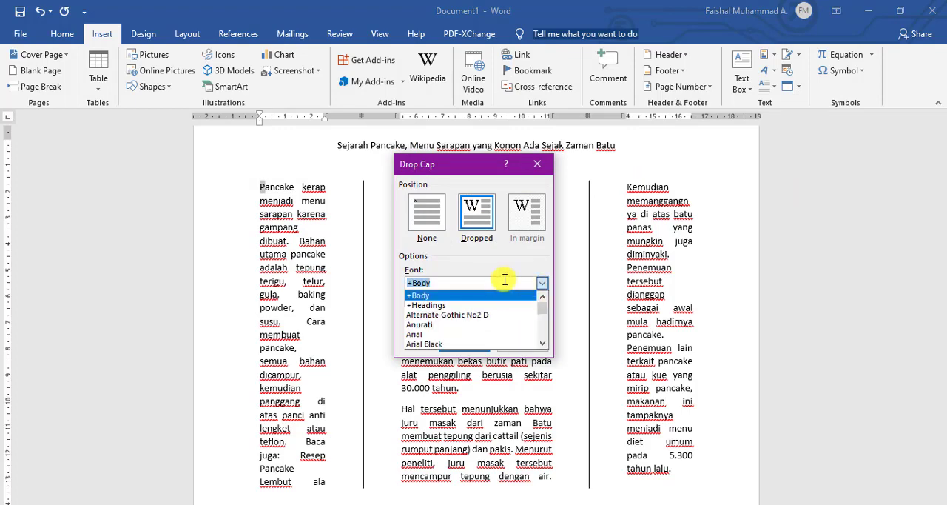
{"action": "type", "text": "ti"}
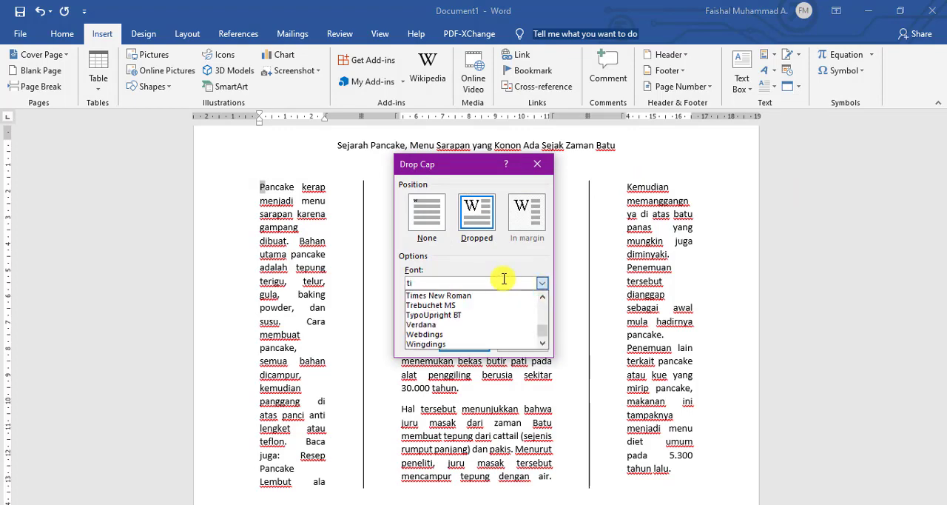
{"action": "left_click", "coordinate": [518, 295]}
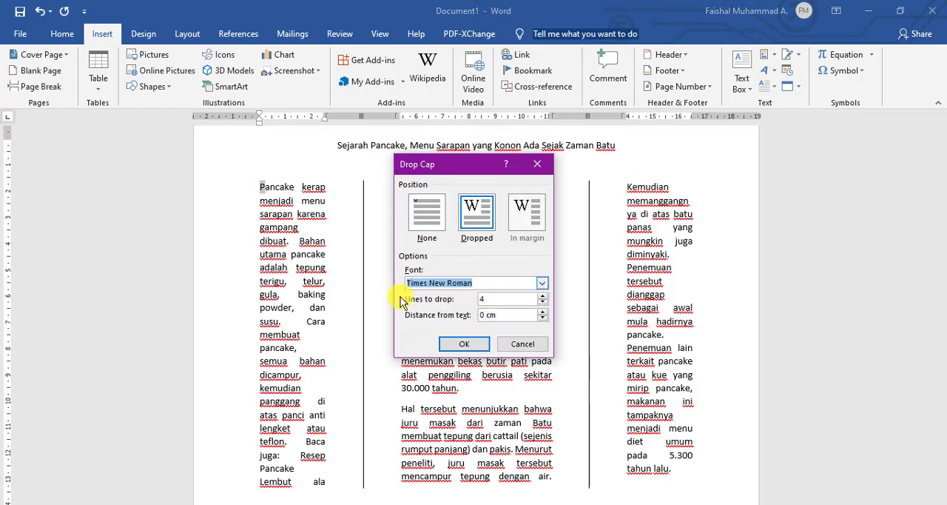
{"action": "left_click", "coordinate": [465, 346]}
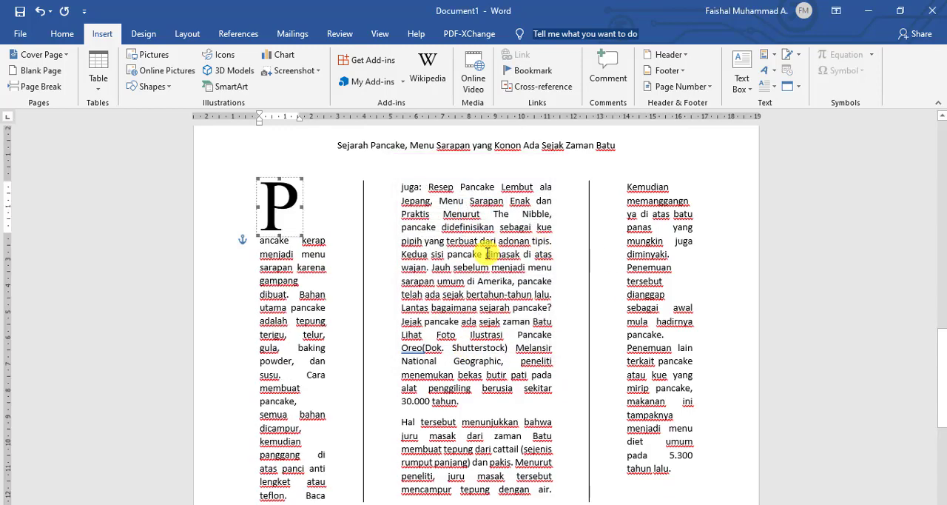
Set the P drop cap's number of lines to drop to 1.
{"action": "left_click", "coordinate": [777, 89]}
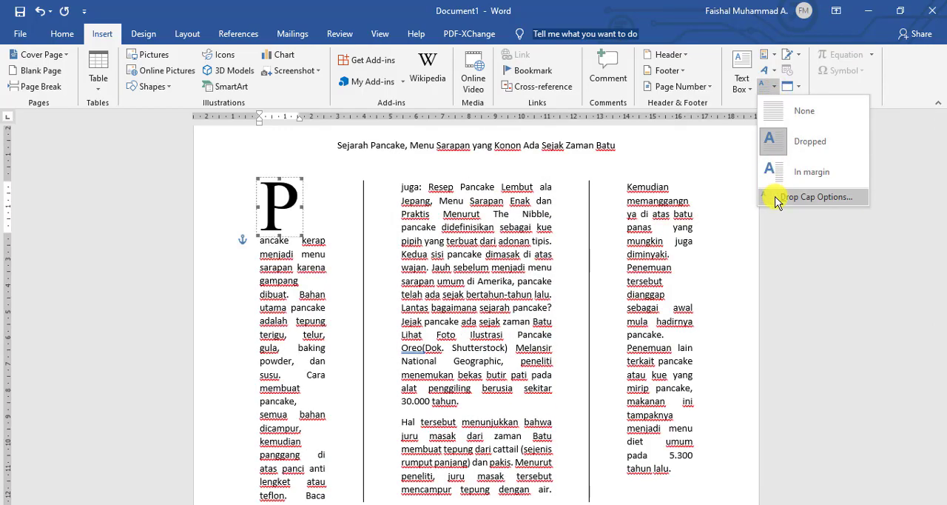
{"action": "left_click", "coordinate": [806, 197]}
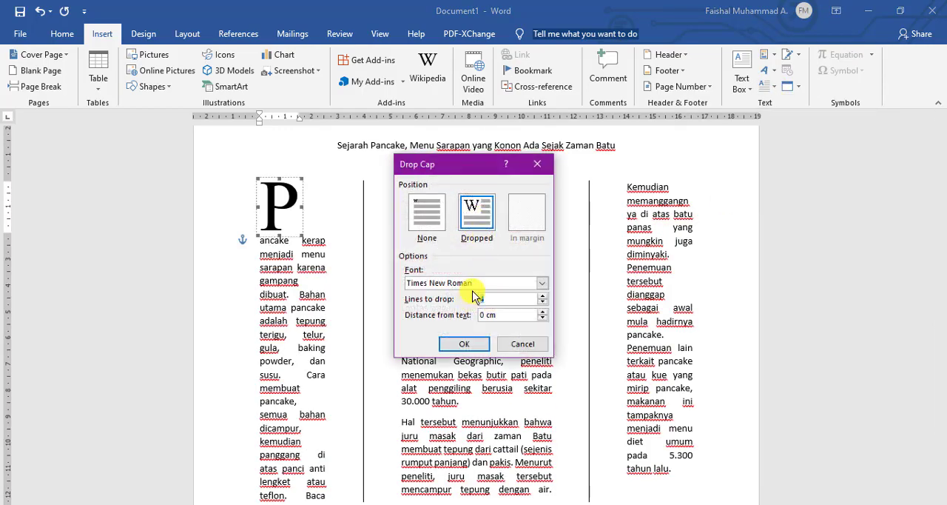
{"action": "left_click", "coordinate": [453, 343]}
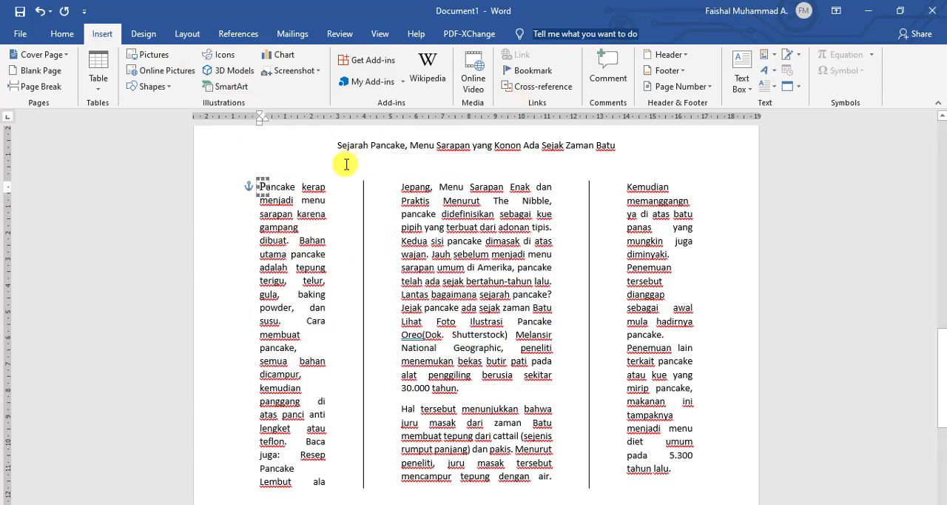
{"action": "left_click", "coordinate": [299, 226]}
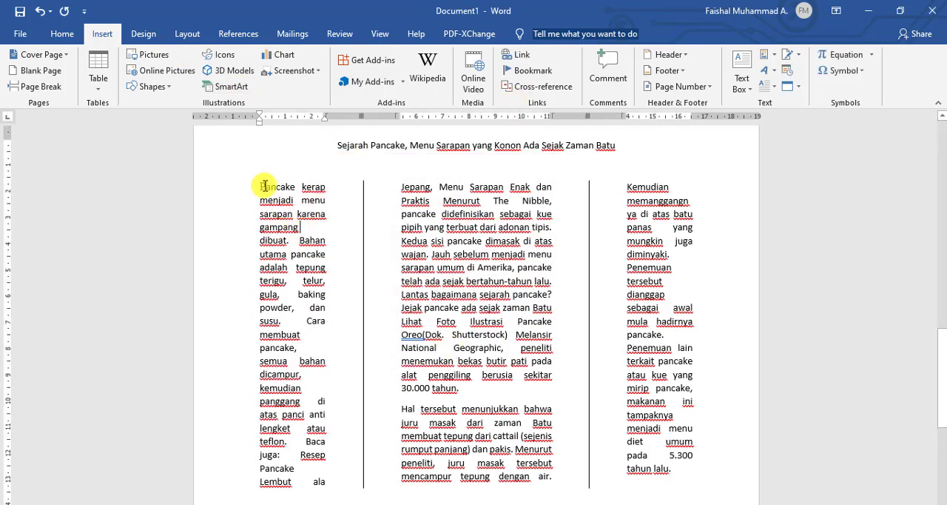
Set the P drop cap in the first column to drop 2 lines.
{"action": "left_click", "coordinate": [262, 187]}
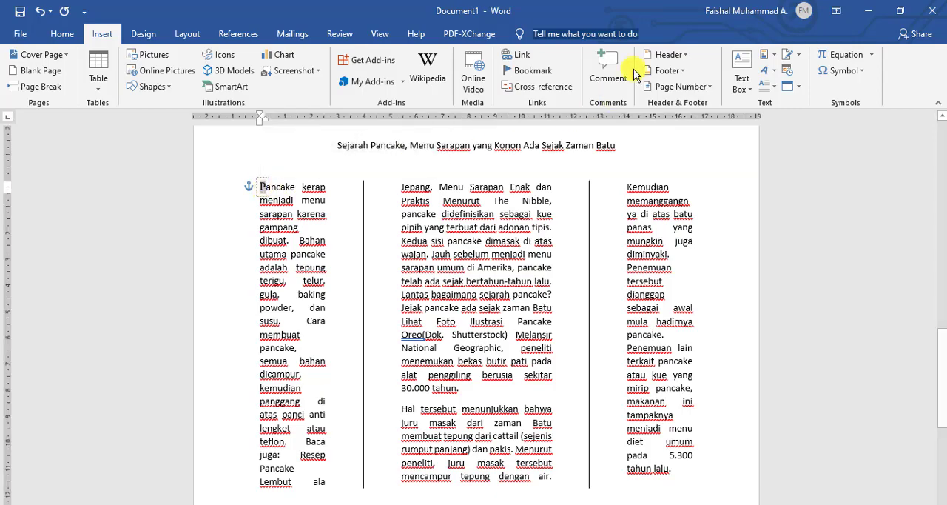
{"action": "left_click", "coordinate": [775, 87]}
{"action": "left_click", "coordinate": [777, 198]}
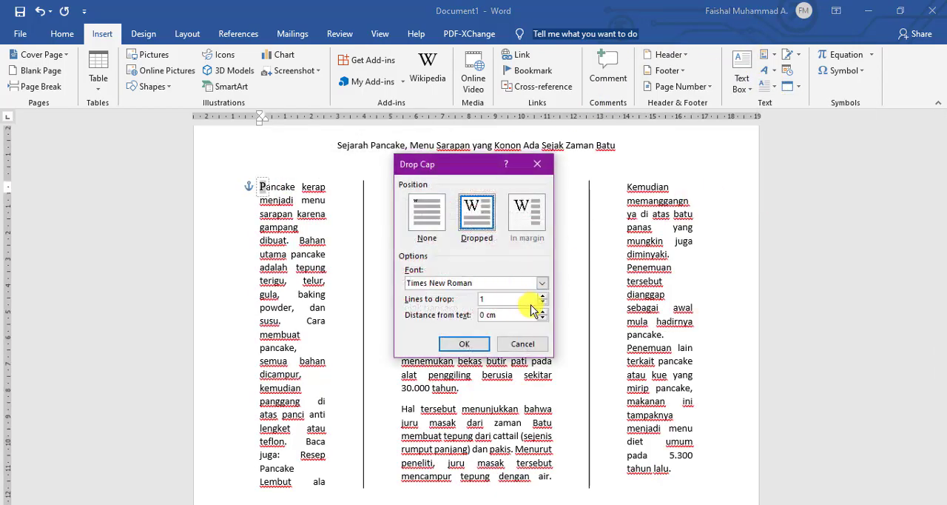
{"action": "left_click", "coordinate": [467, 343]}
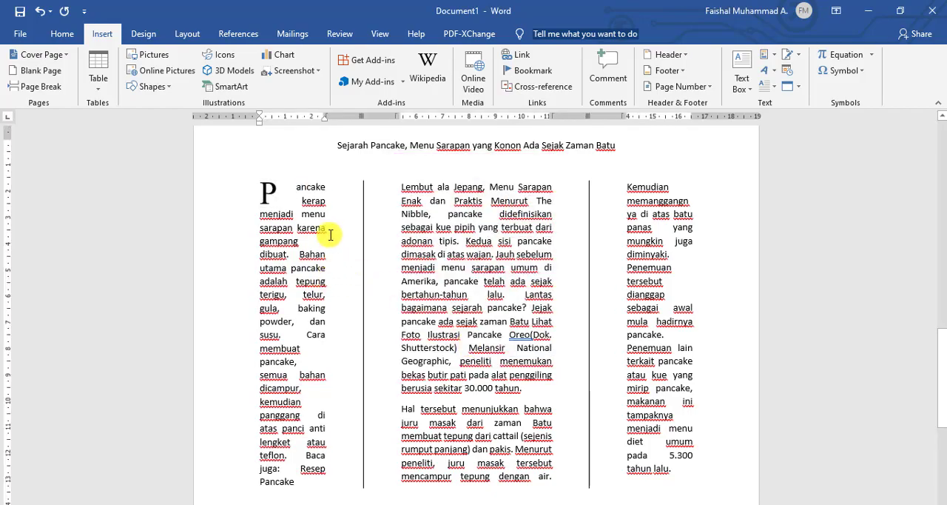
{"action": "scroll", "coordinate": [305, 294], "scroll_direction": "down", "scroll_amount": 2}
{"action": "scroll", "coordinate": [306, 295], "scroll_direction": "up", "scroll_amount": 2}
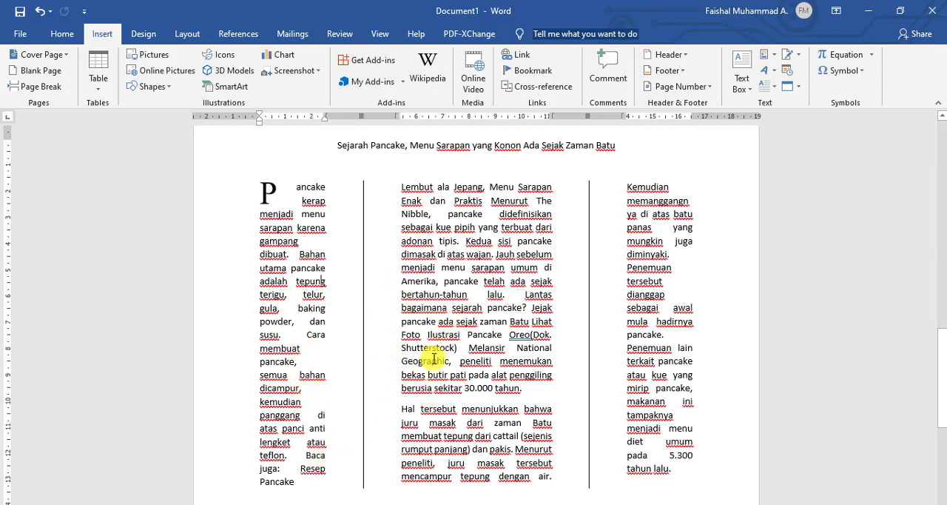
Add a dropped cap in Times New Roman, 4 lines deep, to the H of the paragraph beginning "Hal tersebut".
{"action": "left_click_drag", "start_coordinate": [408, 408], "coordinate": [401, 409]}
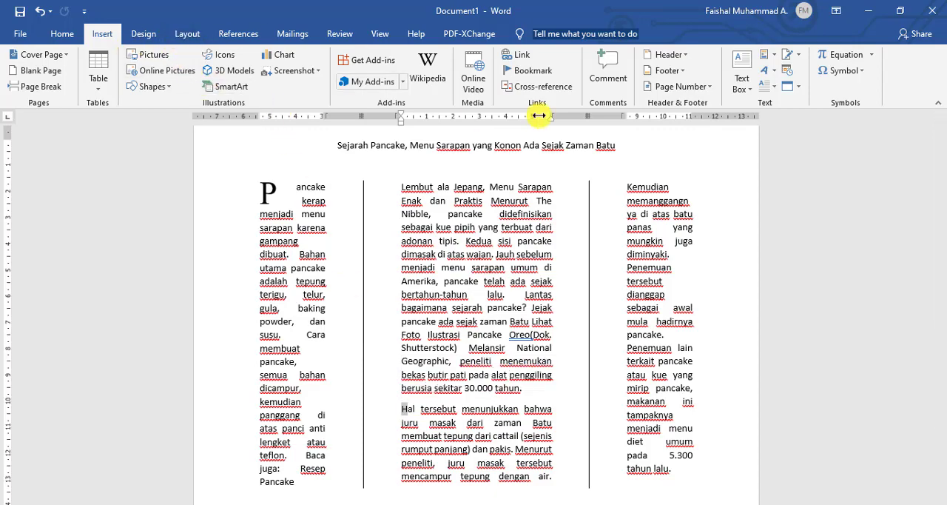
{"action": "left_click", "coordinate": [774, 88]}
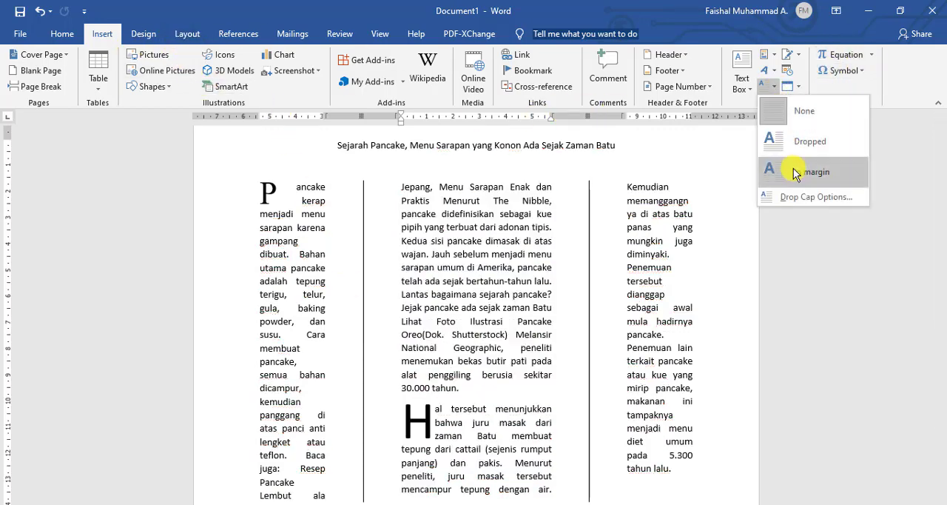
{"action": "left_click", "coordinate": [791, 196]}
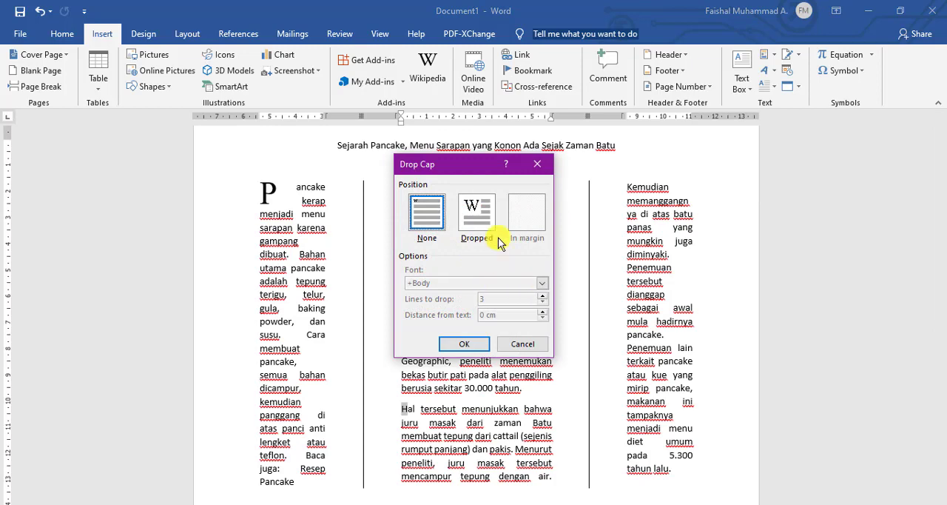
{"action": "left_click", "coordinate": [478, 214]}
{"action": "left_click", "coordinate": [543, 284]}
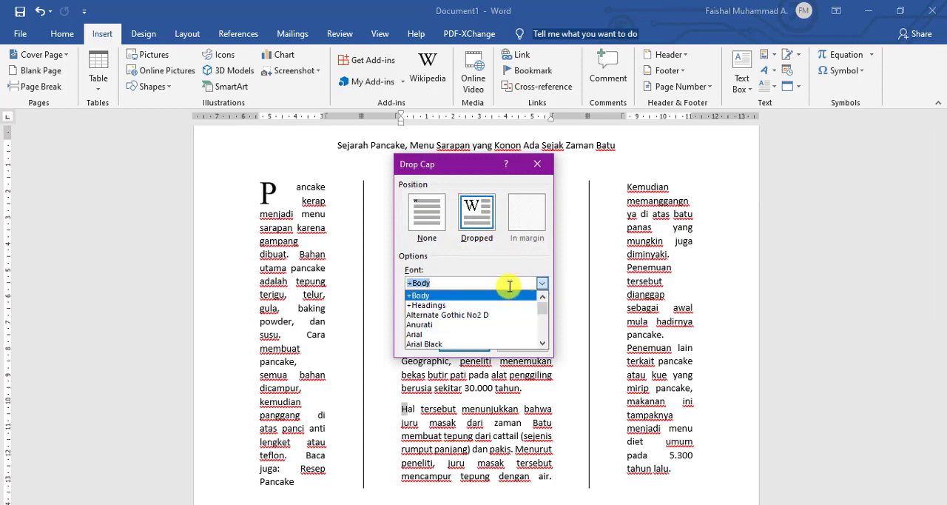
{"action": "type", "text": "ti"}
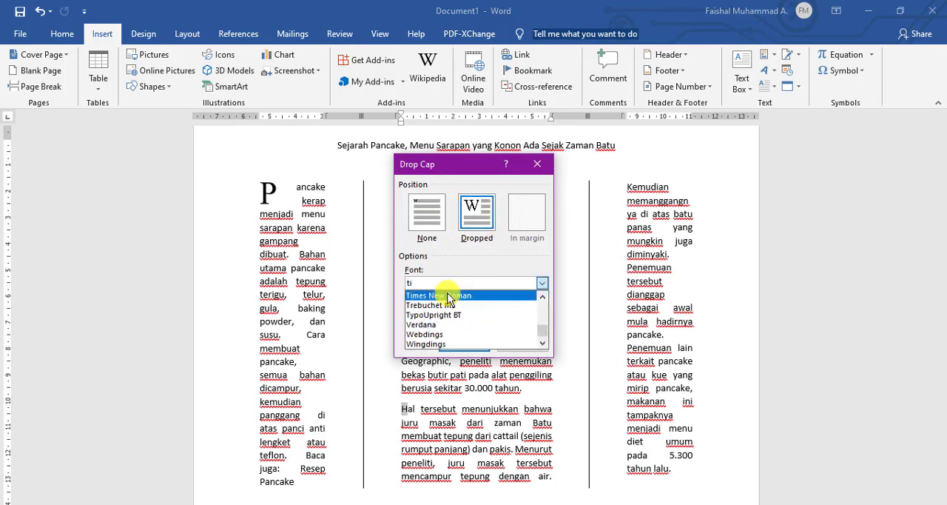
{"action": "left_click", "coordinate": [448, 296]}
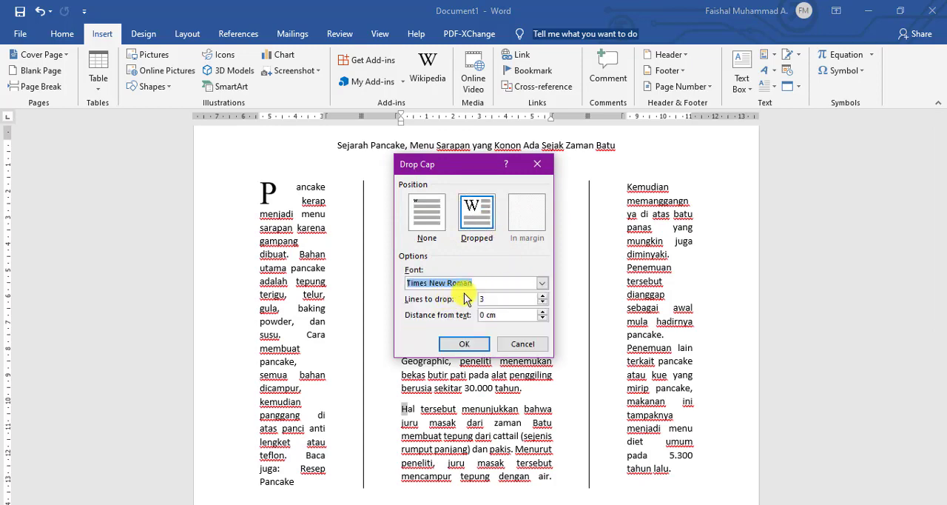
{"action": "left_click", "coordinate": [543, 296]}
{"action": "left_click", "coordinate": [464, 343]}
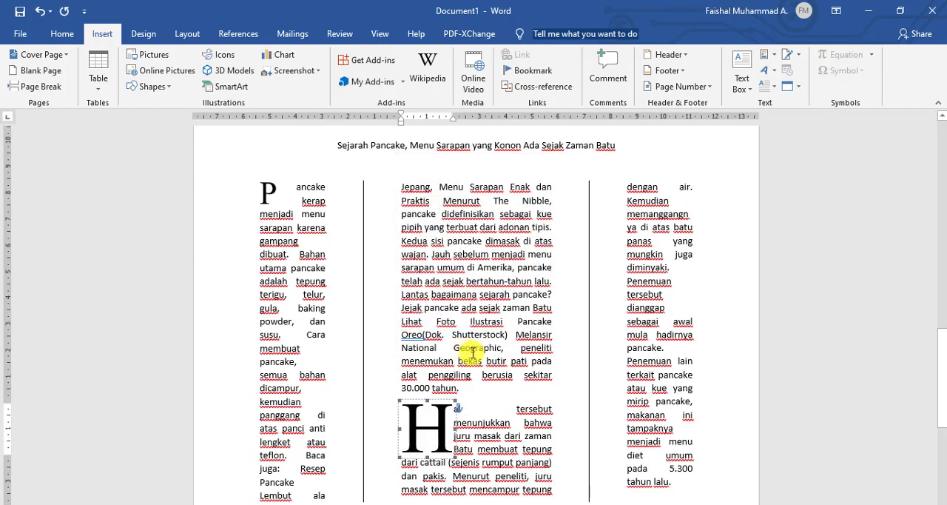
{"action": "left_click", "coordinate": [512, 430]}
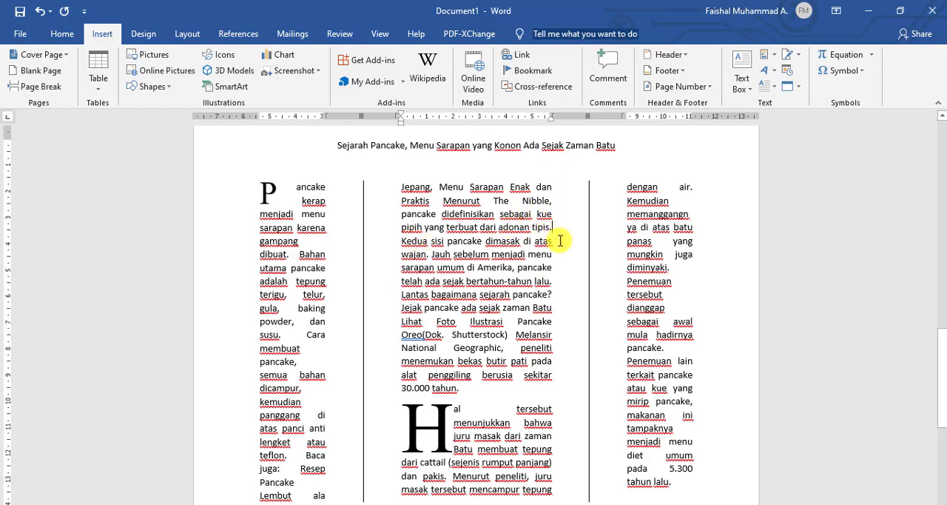
Start a new paragraph at "Kedua sisi" in the middle column and give its K a dropped cap in Times New Roman, 3 lines deep.
{"action": "key", "text": "Return"}
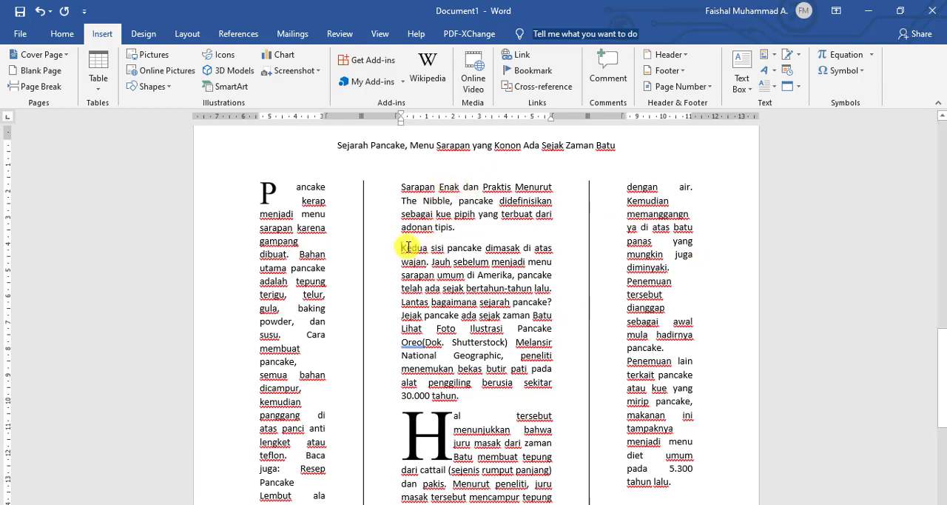
{"action": "left_click_drag", "start_coordinate": [402, 248], "coordinate": [408, 249]}
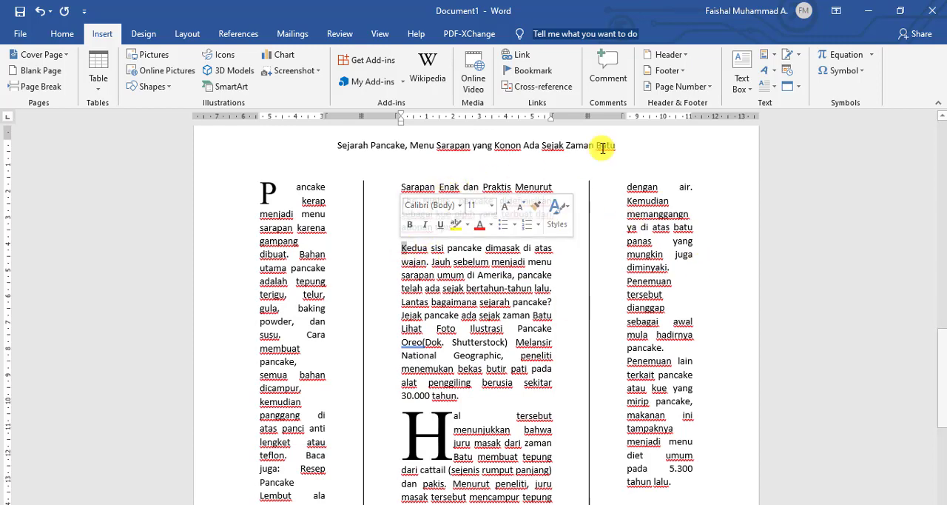
{"action": "left_click", "coordinate": [775, 87]}
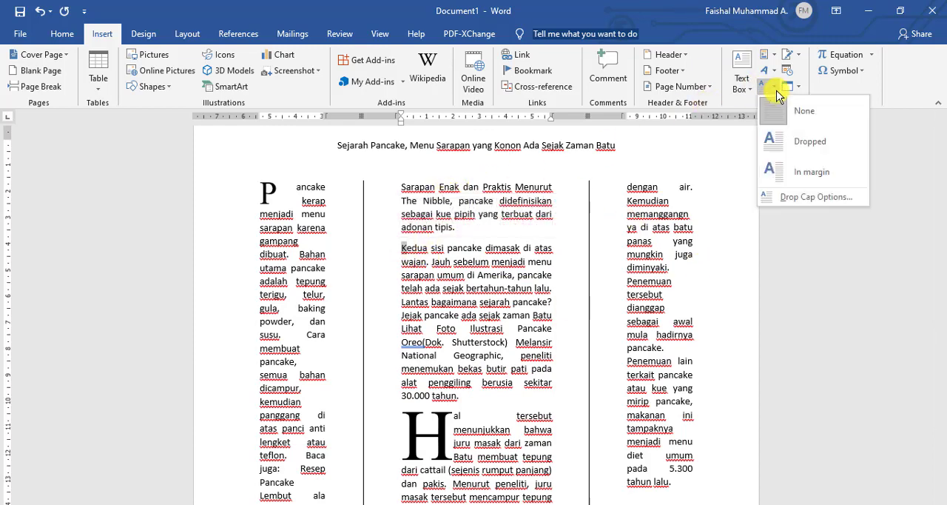
{"action": "left_click", "coordinate": [803, 200]}
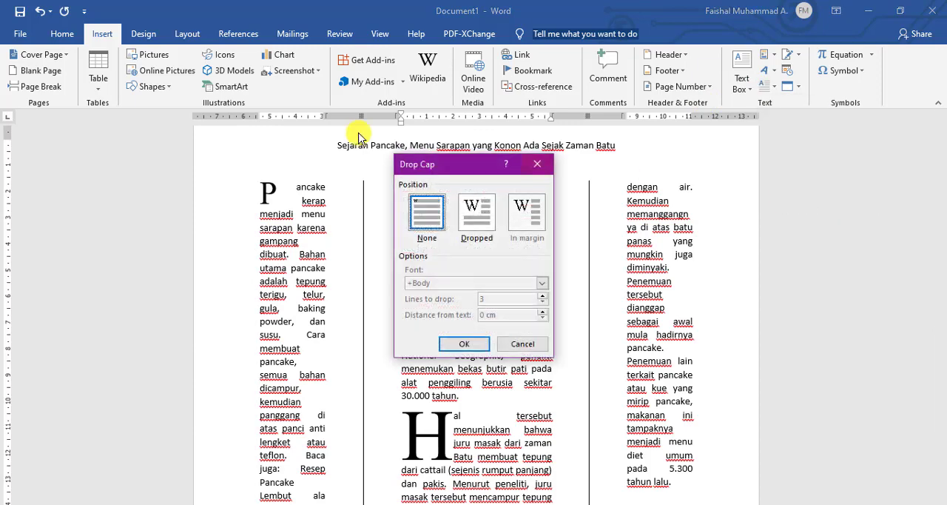
{"action": "left_click", "coordinate": [474, 211]}
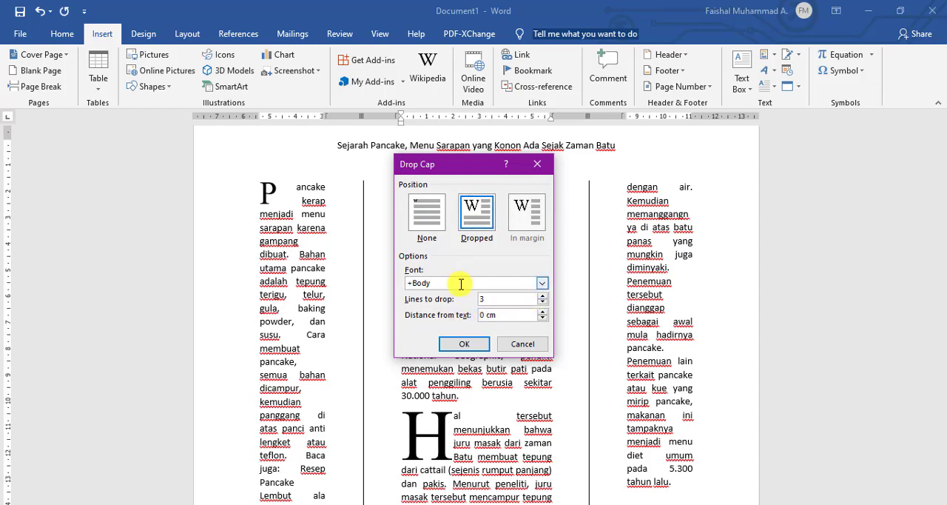
{"action": "left_click", "coordinate": [542, 283]}
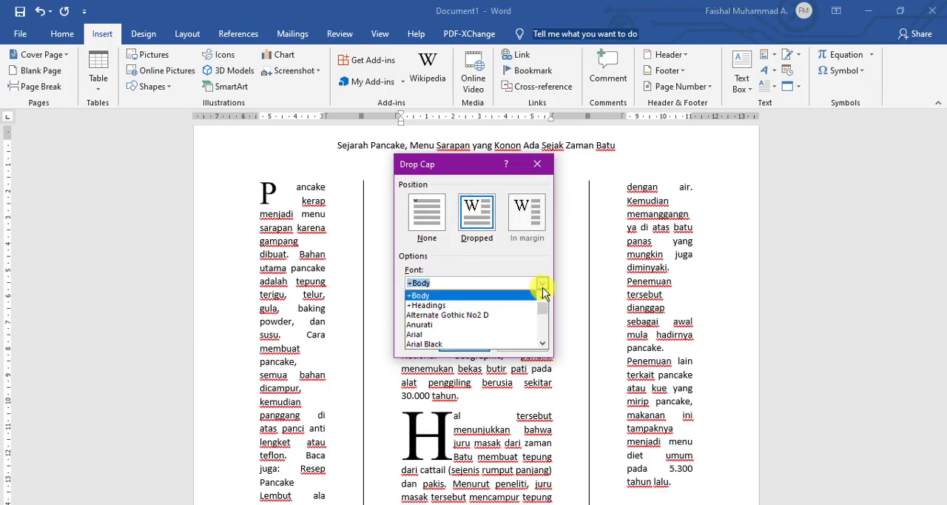
{"action": "type", "text": "ti"}
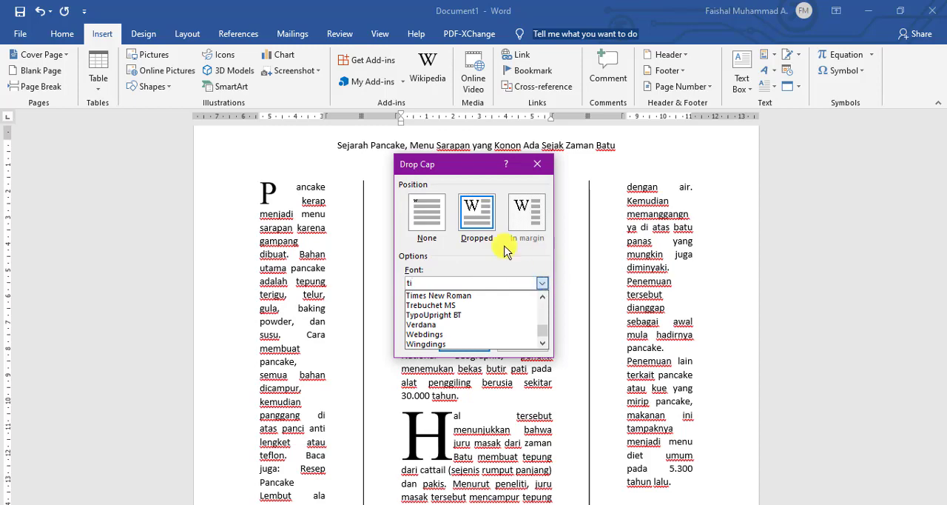
{"action": "left_click", "coordinate": [474, 295]}
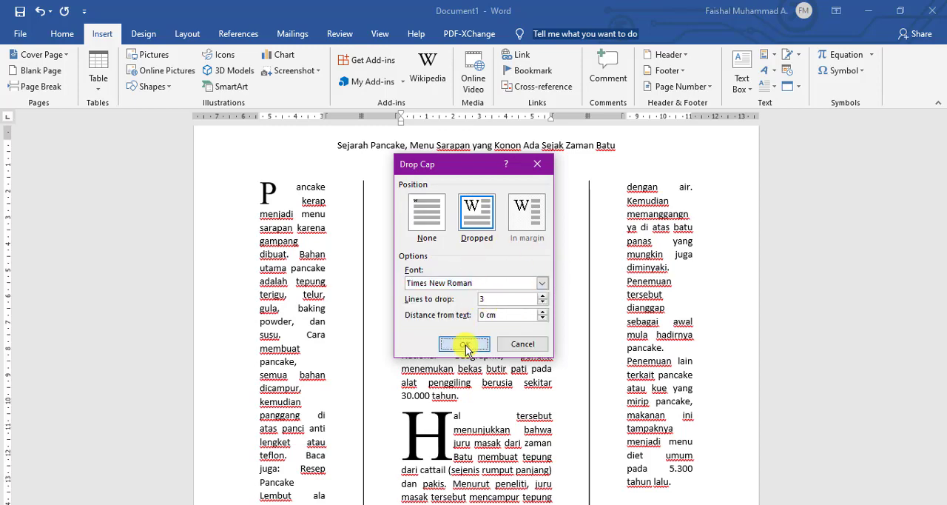
{"action": "left_click", "coordinate": [465, 346]}
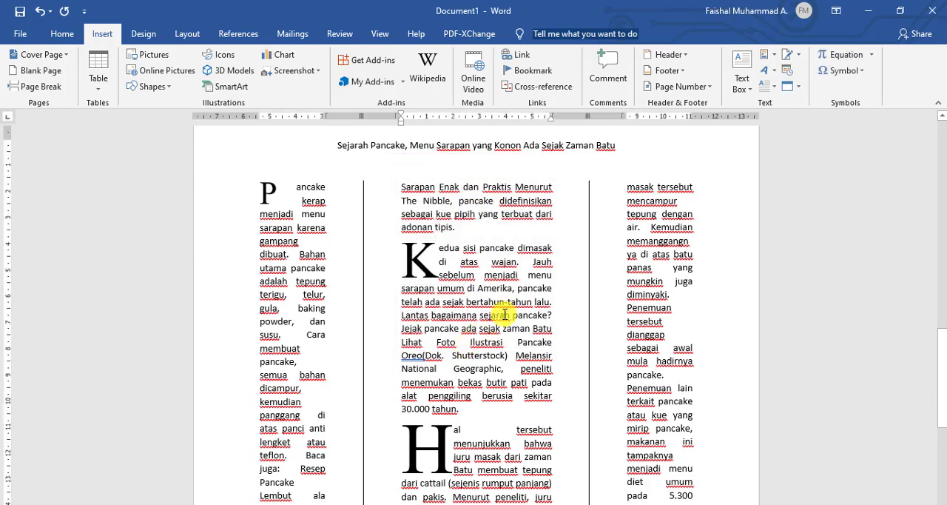
Format the title above the three-column article in Times New Roman, size 28, bold.
{"action": "scroll", "coordinate": [473, 307], "scroll_direction": "down", "scroll_amount": 3}
{"action": "scroll", "coordinate": [474, 303], "scroll_direction": "up", "scroll_amount": 6}
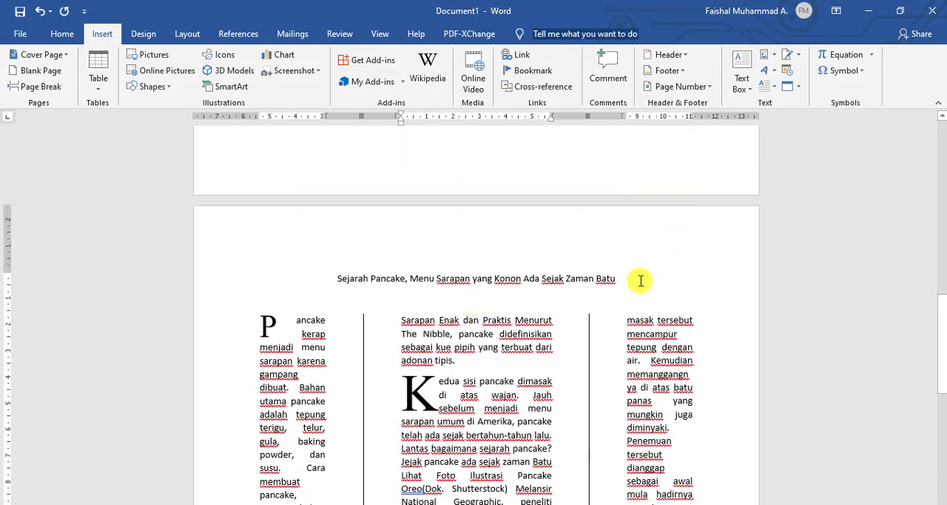
{"action": "left_click_drag", "start_coordinate": [620, 279], "coordinate": [328, 278]}
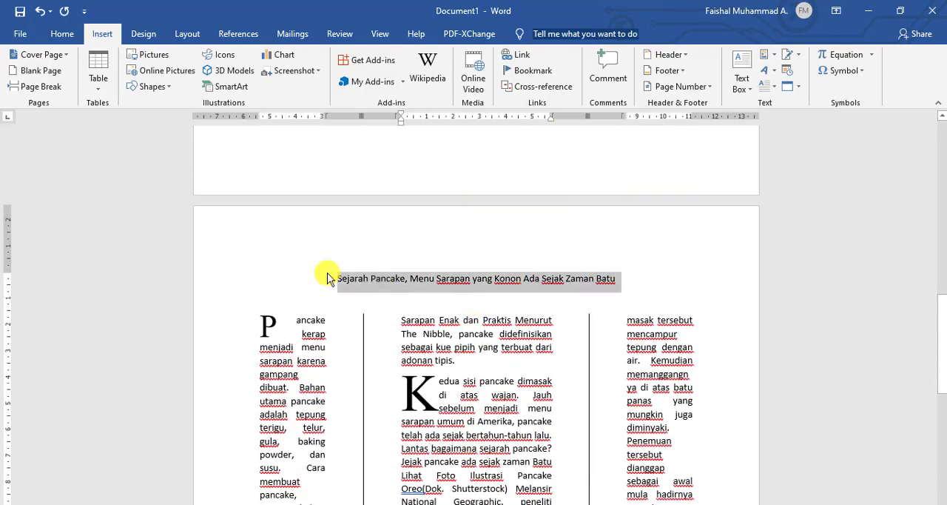
{"action": "left_click", "coordinate": [62, 33]}
{"action": "left_click", "coordinate": [182, 63]}
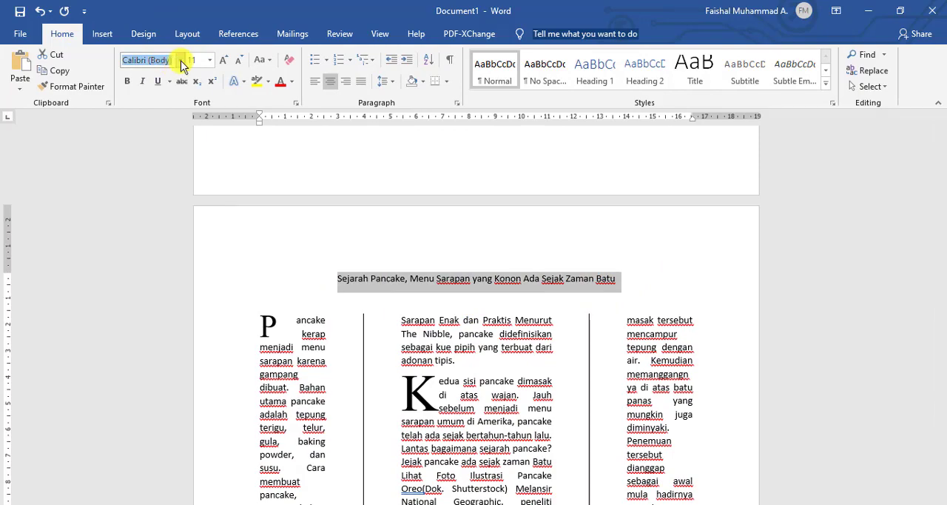
{"action": "left_click", "coordinate": [180, 61]}
{"action": "left_click", "coordinate": [222, 130]}
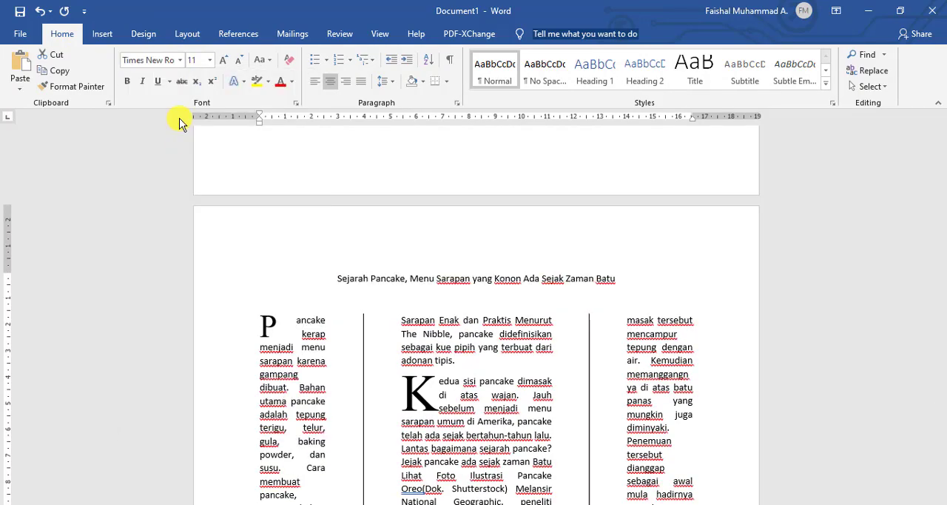
{"action": "left_click", "coordinate": [210, 61]}
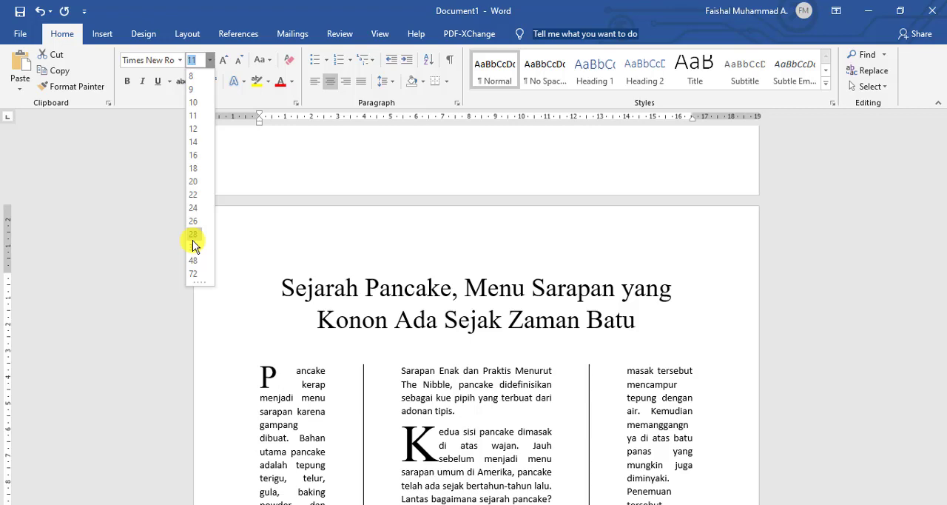
{"action": "left_click", "coordinate": [192, 237]}
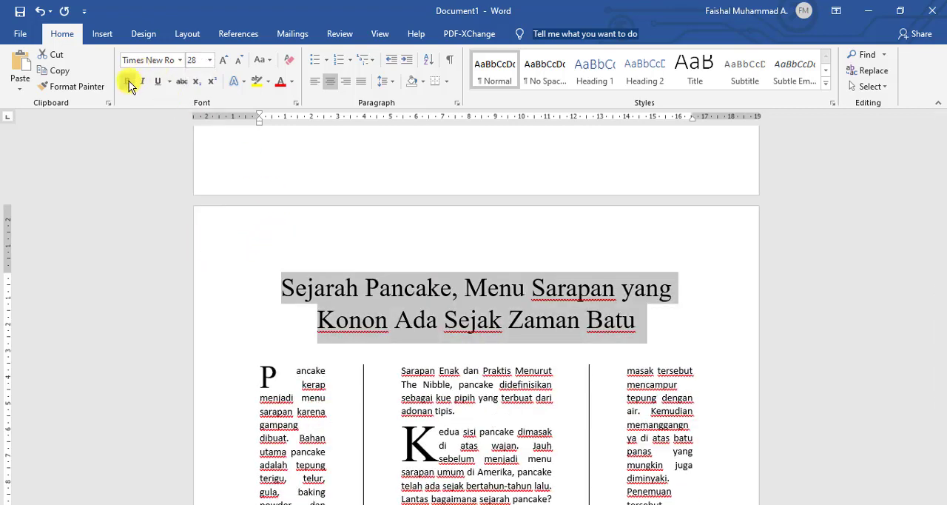
{"action": "left_click", "coordinate": [129, 85]}
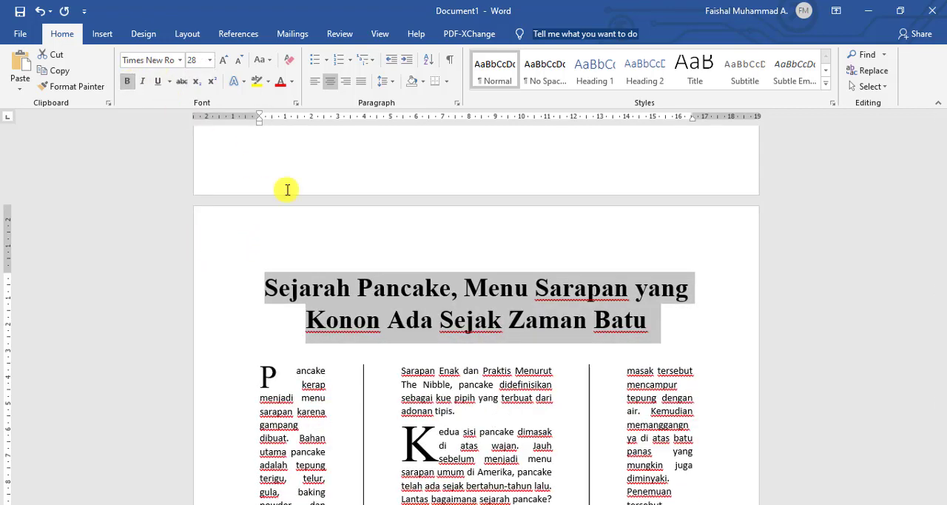
{"action": "left_click", "coordinate": [474, 392]}
Review the layout, title and drop caps of the three-column article and compare them with the two-column version.
{"action": "scroll", "coordinate": [473, 392], "scroll_direction": "down", "scroll_amount": 5}
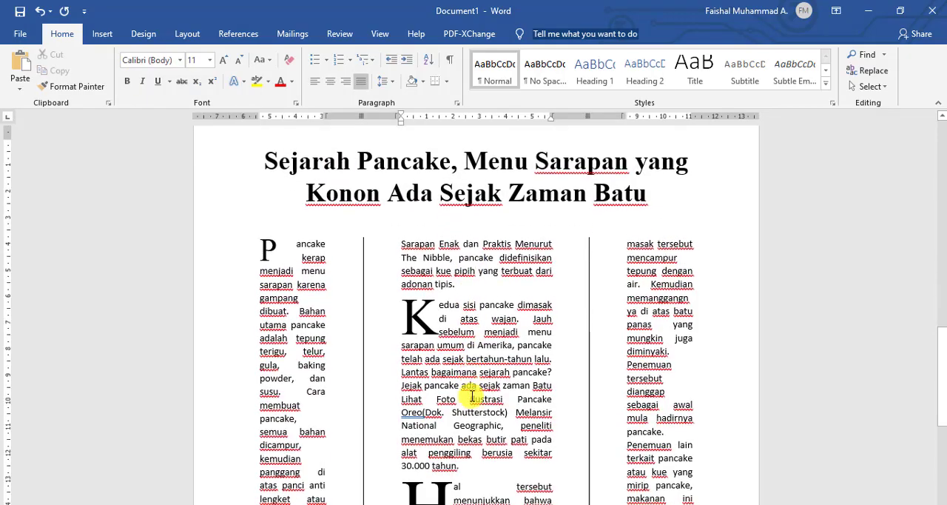
{"action": "scroll", "coordinate": [466, 402], "scroll_direction": "up", "scroll_amount": 3}
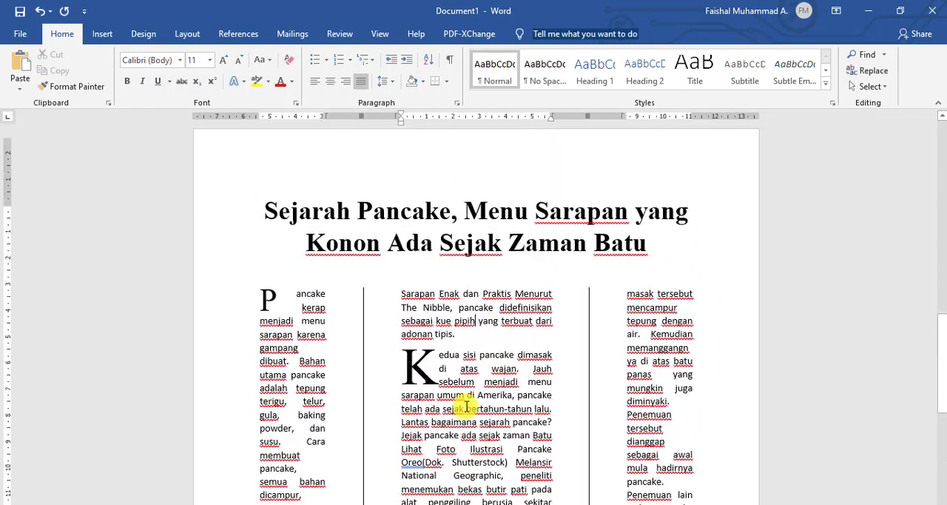
{"action": "scroll", "coordinate": [459, 388], "scroll_direction": "down", "scroll_amount": 2}
{"action": "scroll", "coordinate": [455, 377], "scroll_direction": "up", "scroll_amount": 2}
{"action": "scroll", "coordinate": [453, 370], "scroll_direction": "down", "scroll_amount": 3}
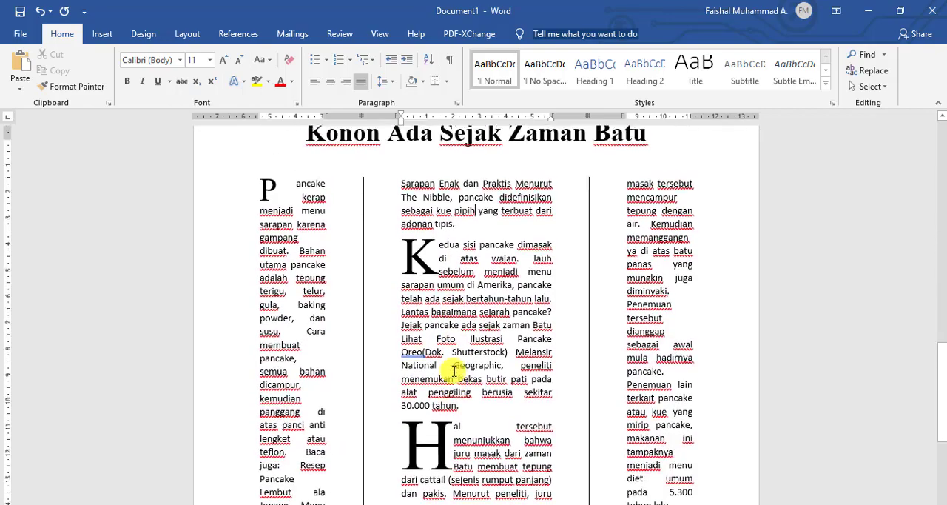
{"action": "scroll", "coordinate": [440, 361], "scroll_direction": "up", "scroll_amount": 14}
{"action": "scroll", "coordinate": [424, 360], "scroll_direction": "up", "scroll_amount": 7}
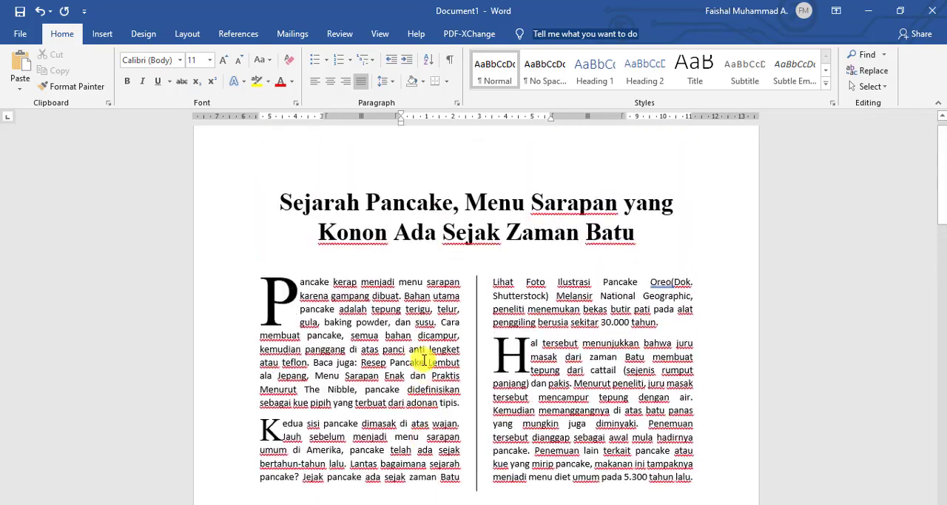
{"action": "scroll", "coordinate": [423, 360], "scroll_direction": "down", "scroll_amount": 14}
{"action": "scroll", "coordinate": [424, 360], "scroll_direction": "down", "scroll_amount": 9}
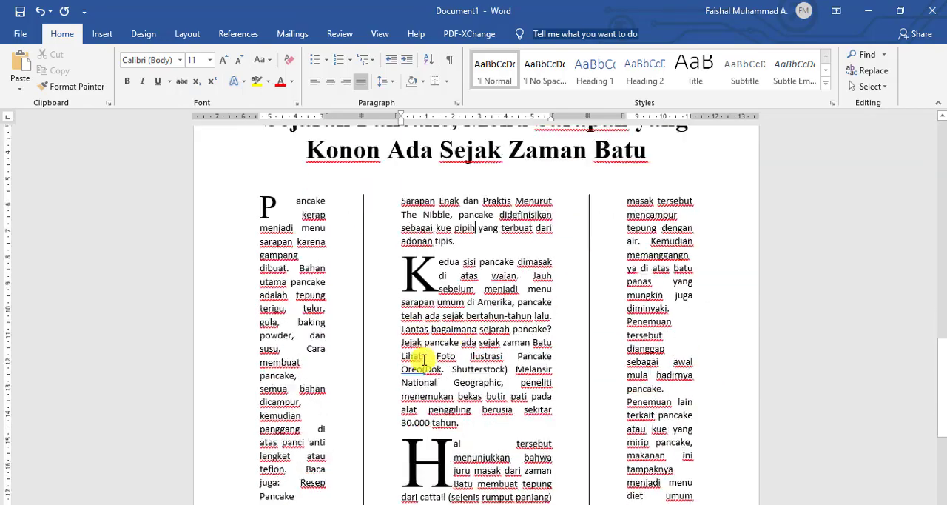
{"action": "scroll", "coordinate": [424, 360], "scroll_direction": "up", "scroll_amount": 2}
{"action": "scroll", "coordinate": [424, 359], "scroll_direction": "down", "scroll_amount": 3}
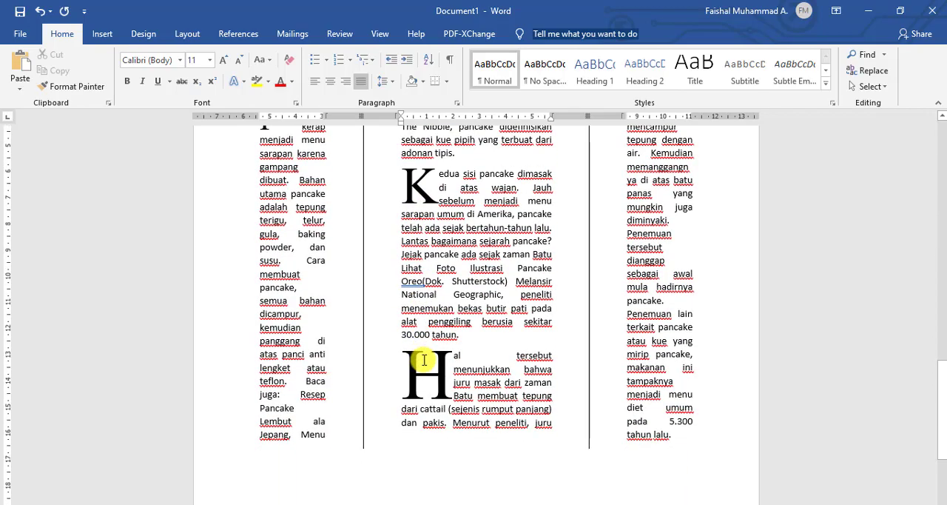
{"action": "scroll", "coordinate": [424, 360], "scroll_direction": "up", "scroll_amount": 6}
{"action": "scroll", "coordinate": [424, 360], "scroll_direction": "down", "scroll_amount": 4}
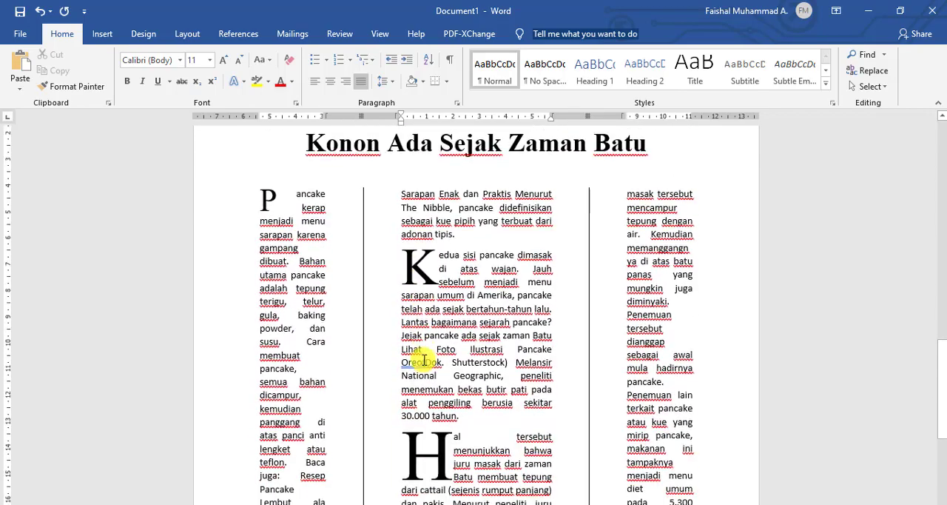
{"action": "scroll", "coordinate": [423, 361], "scroll_direction": "down", "scroll_amount": 1}
{"action": "scroll", "coordinate": [447, 373], "scroll_direction": "down", "scroll_amount": 4}
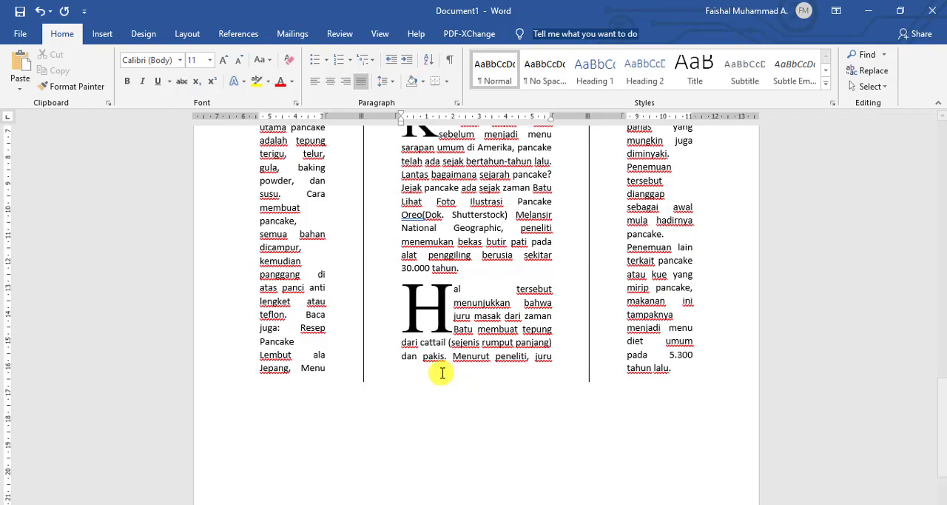
{"action": "scroll", "coordinate": [426, 364], "scroll_direction": "up", "scroll_amount": 7}
{"action": "scroll", "coordinate": [428, 337], "scroll_direction": "up", "scroll_amount": 20}
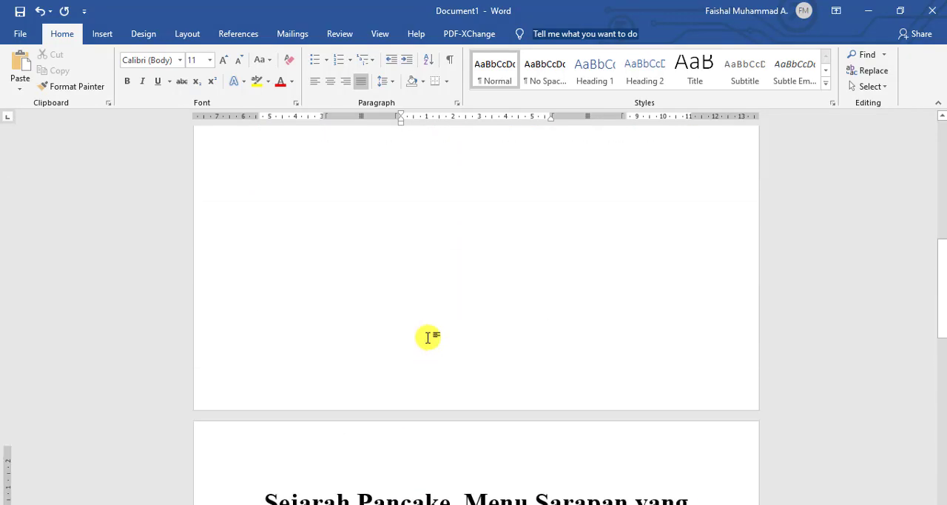
{"action": "scroll", "coordinate": [426, 338], "scroll_direction": "down", "scroll_amount": 18}
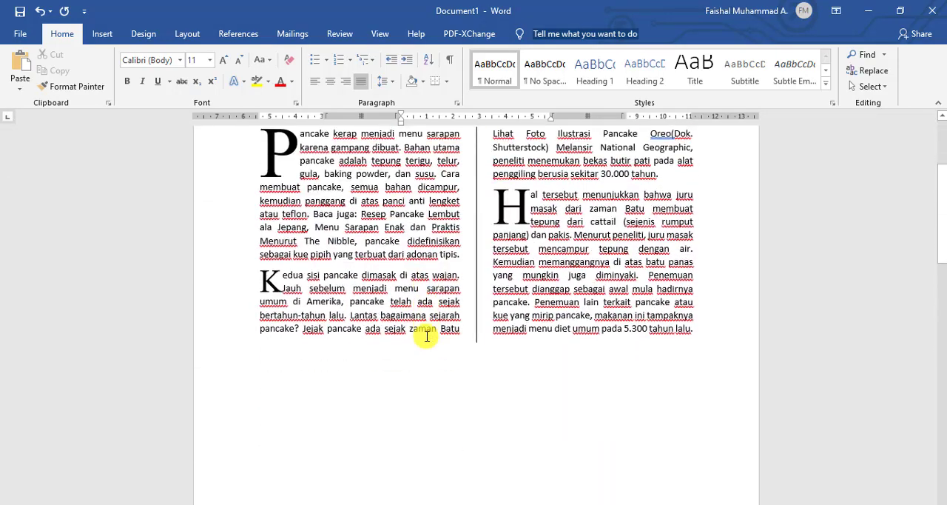
{"action": "scroll", "coordinate": [422, 335], "scroll_direction": "down", "scroll_amount": 7}
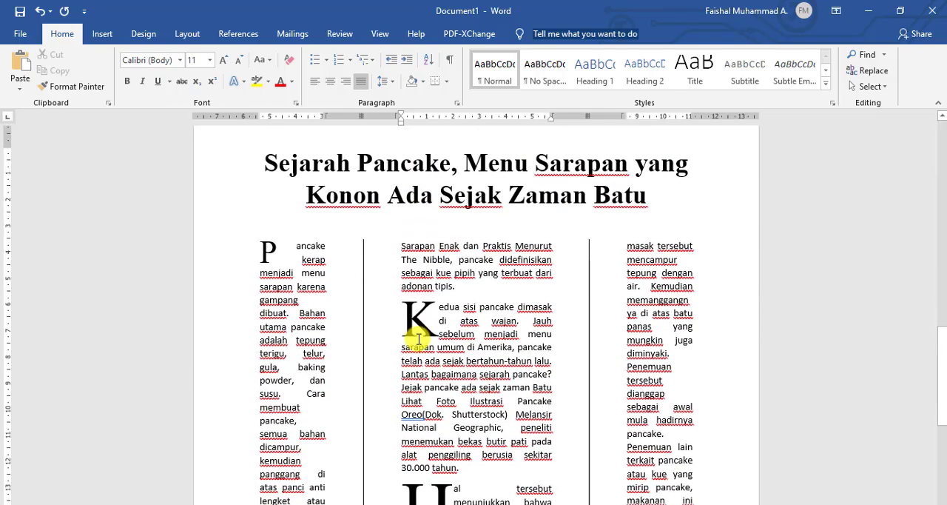
{"action": "scroll", "coordinate": [417, 339], "scroll_direction": "up", "scroll_amount": 8}
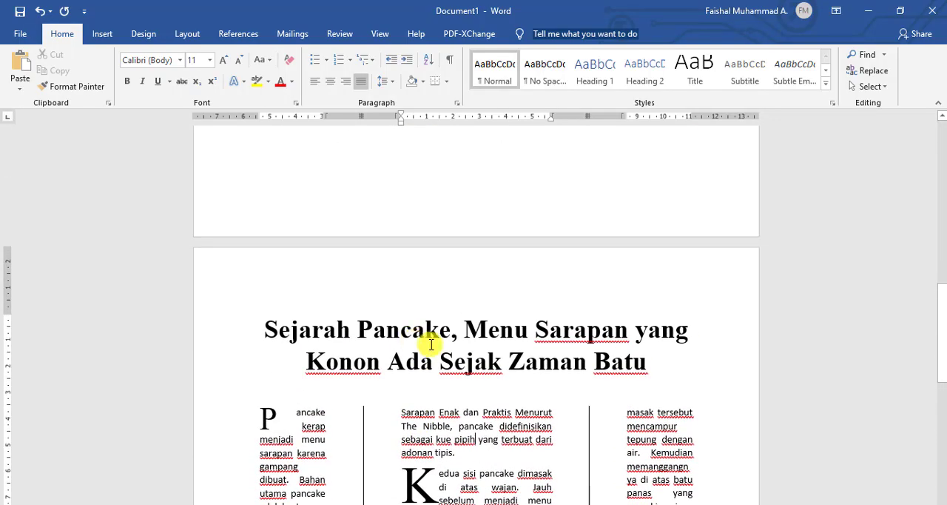
{"action": "key", "text": "ctrl+z"}
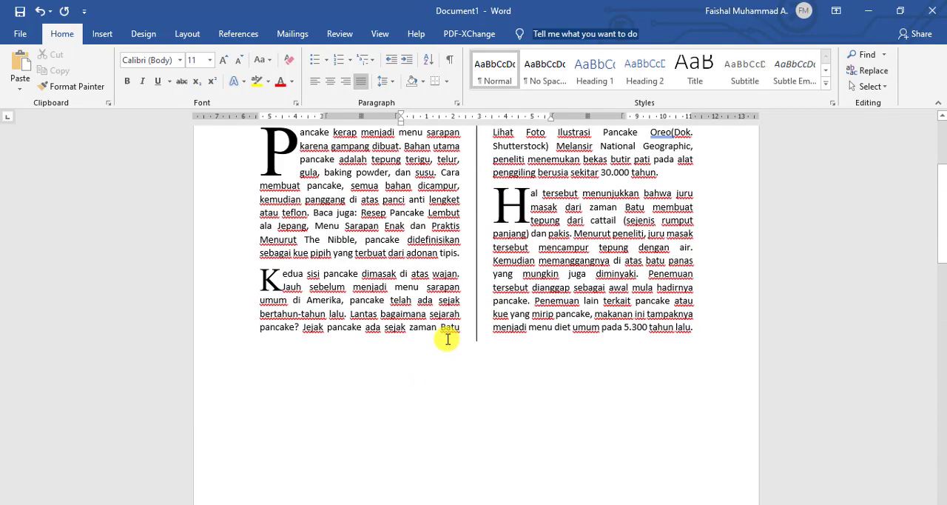